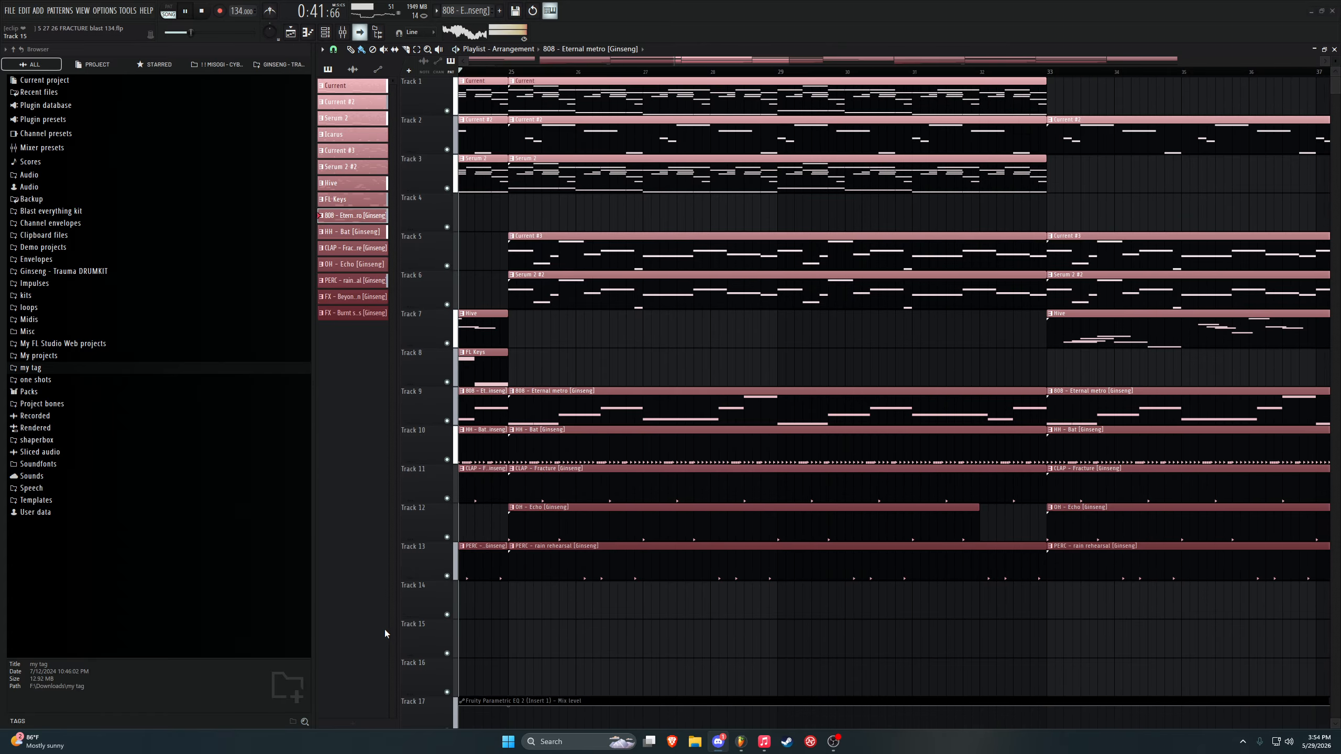
Step: Stop playback and mute everything below Track 8 in the playlist, leaving Tracks 1 to 8 active
key(space)
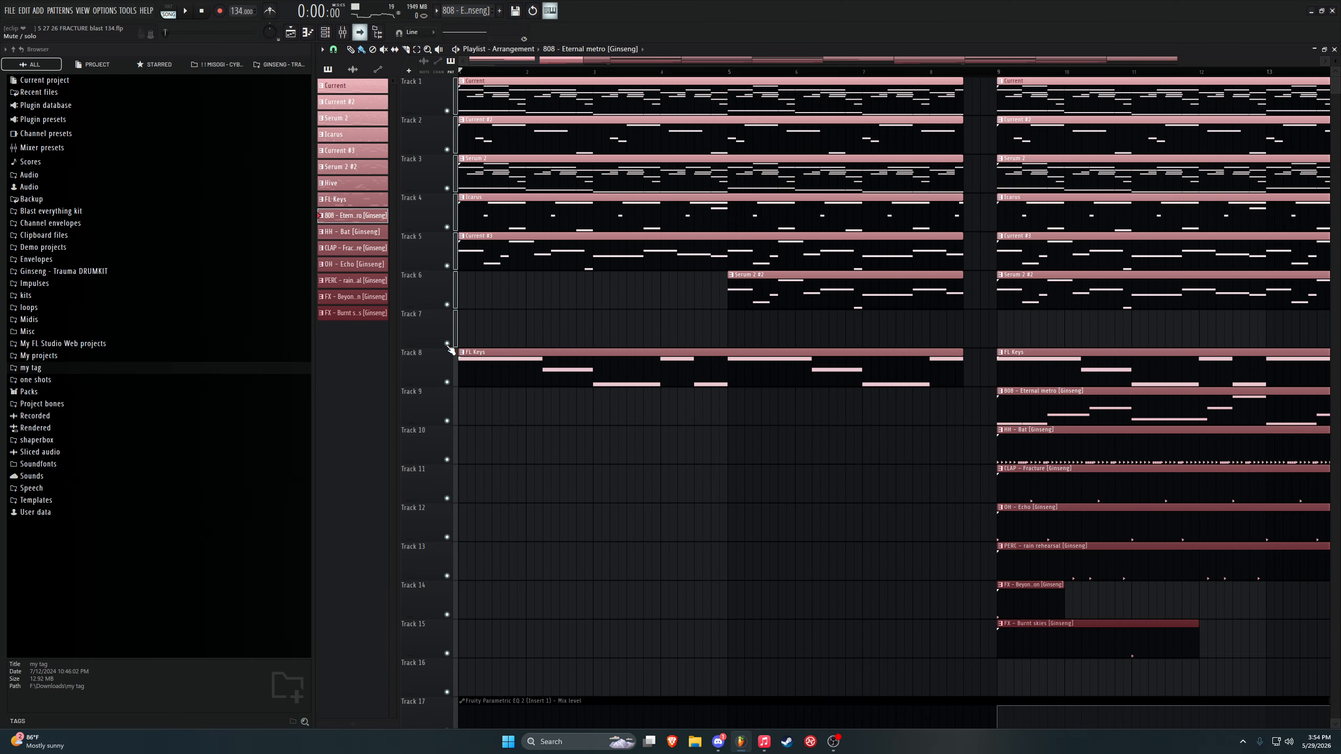
right_click(448, 383)
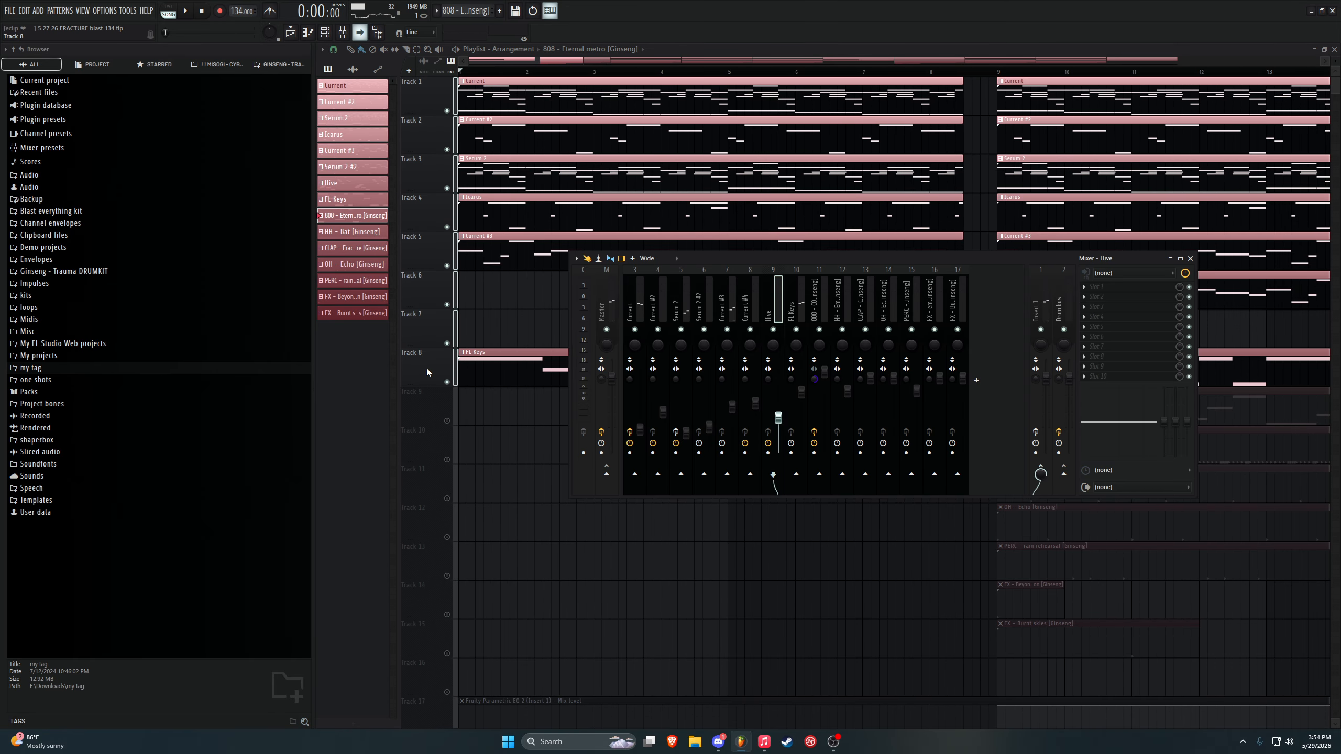
key(F9)
Step: Play the melody tracks from the start of the arrangement and again from bar 17, and return to the beginning
key(space)
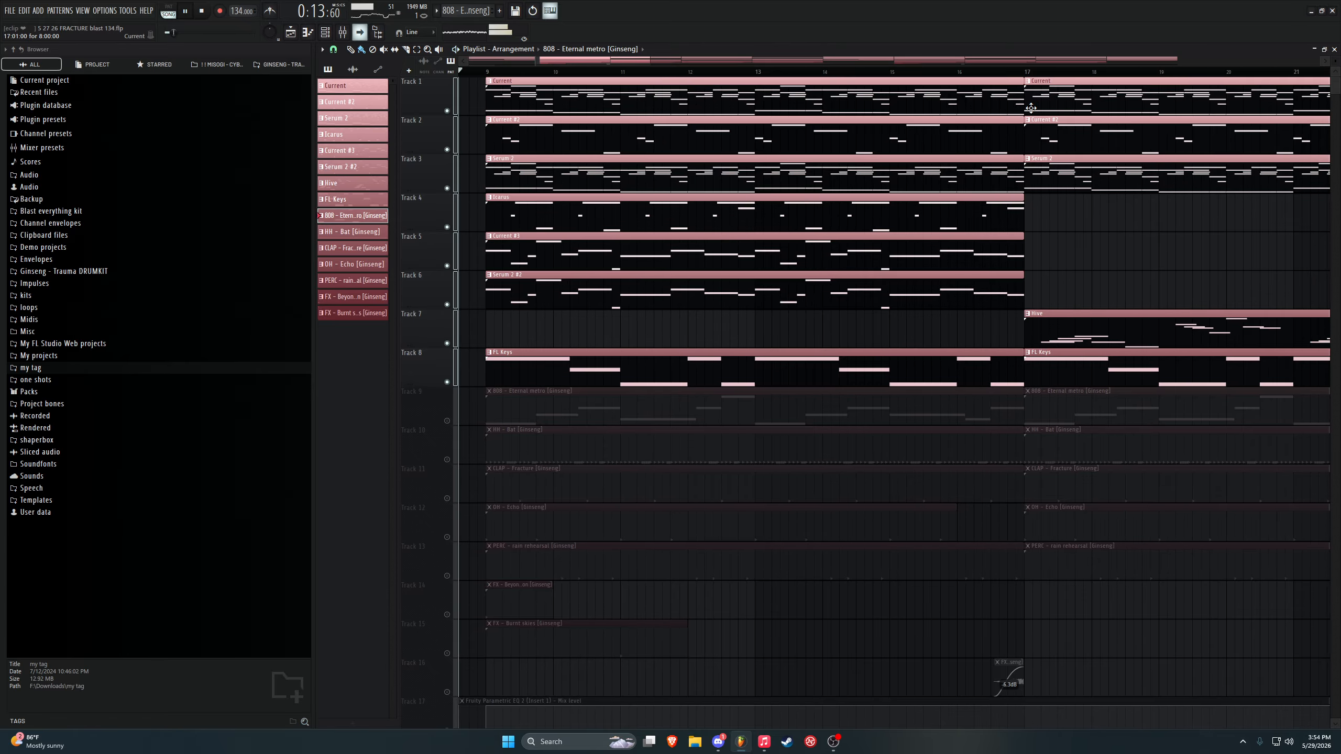
click(1015, 76)
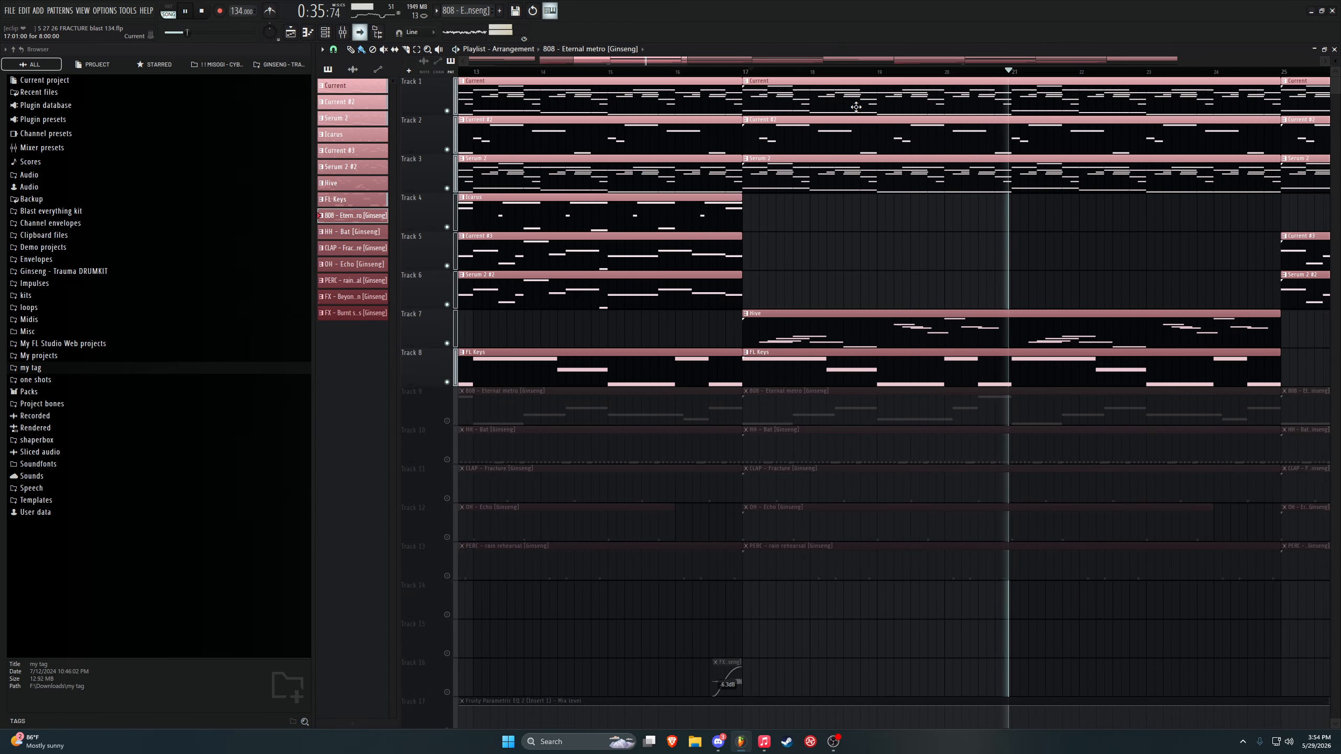
key(space)
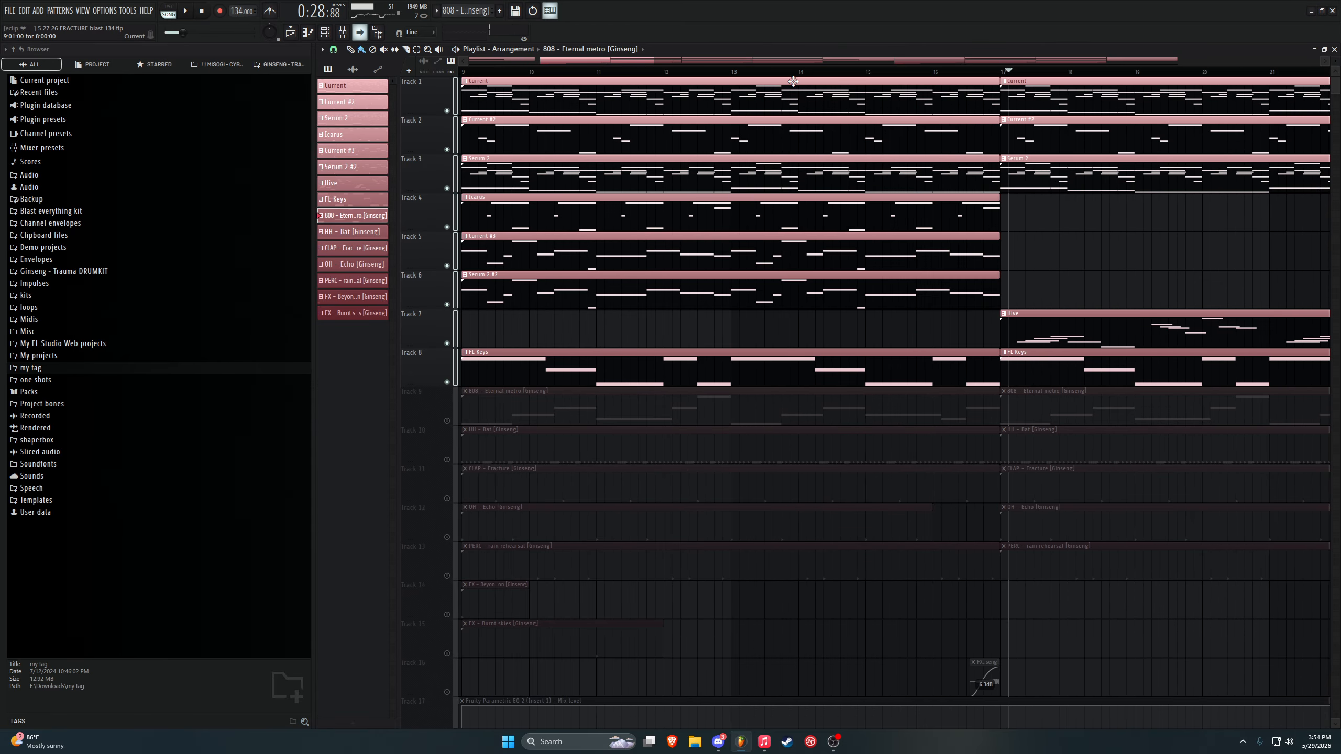
drag(539, 92, 2, 111)
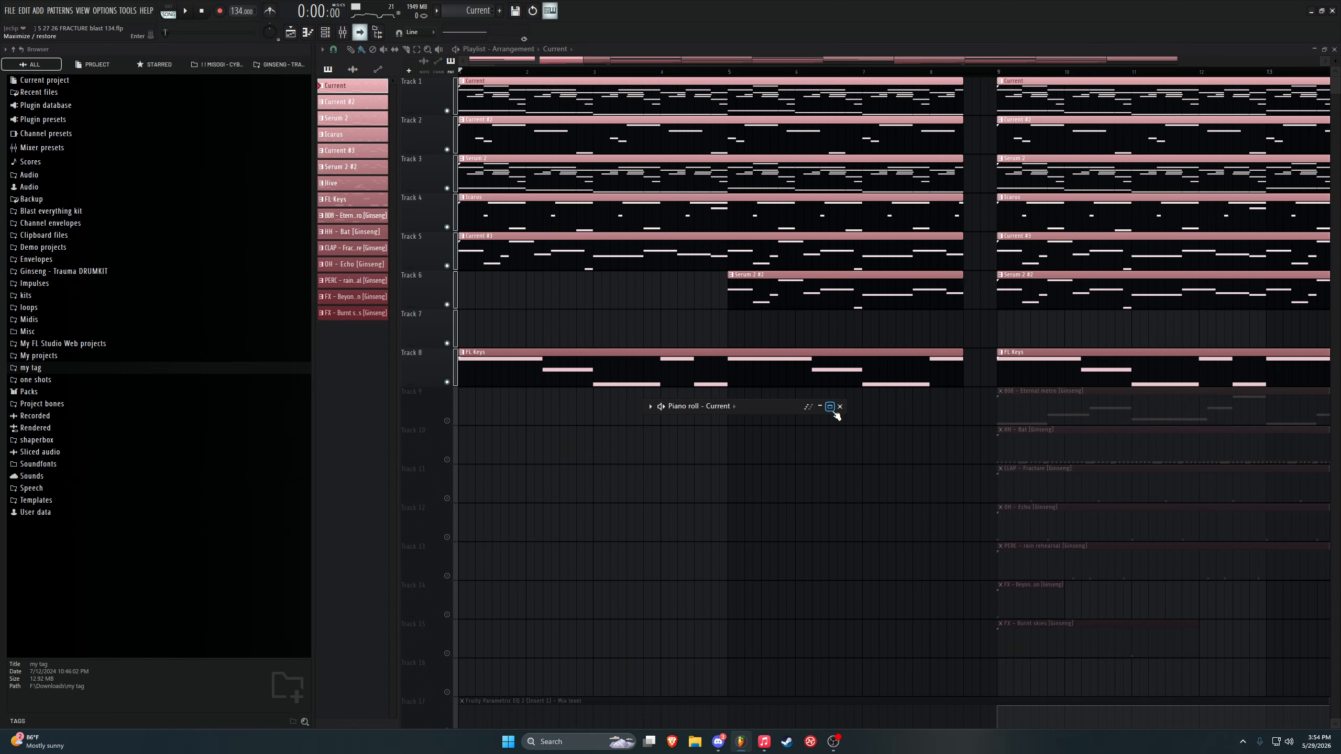
click(829, 407)
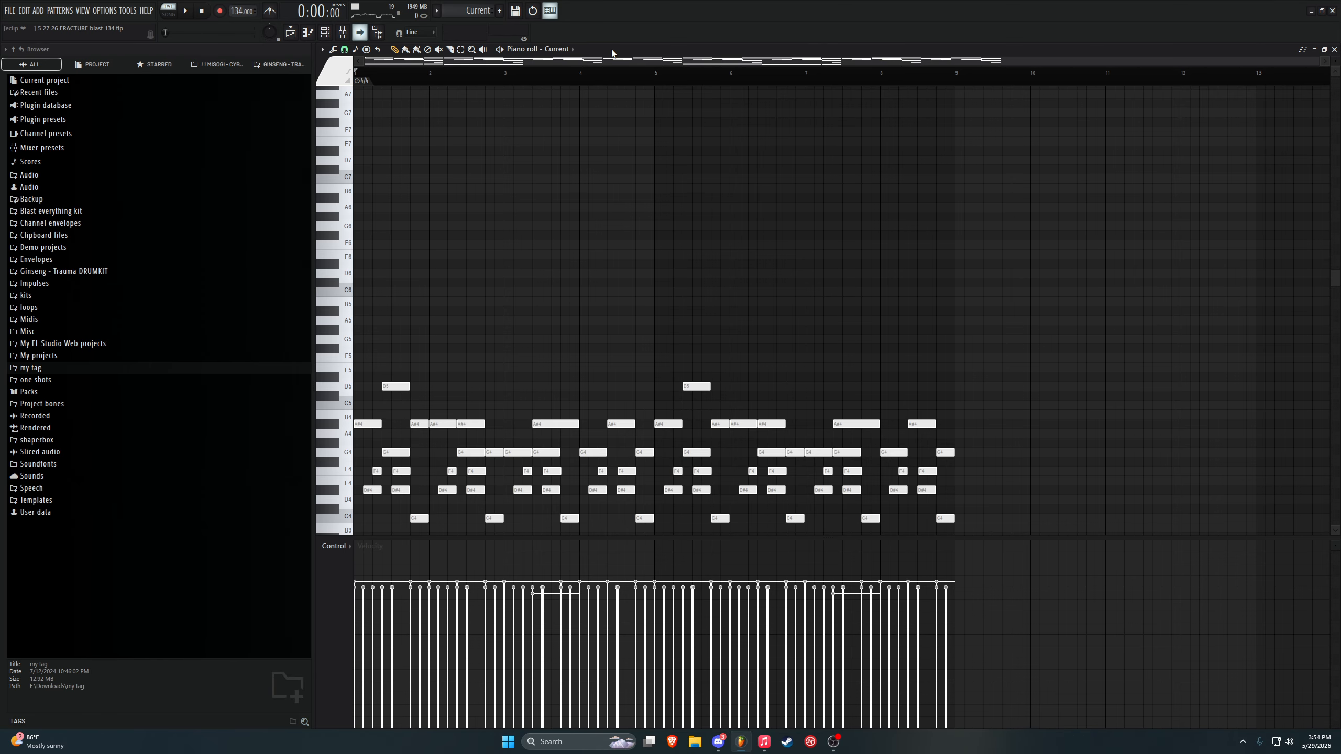
double_click(866, 52)
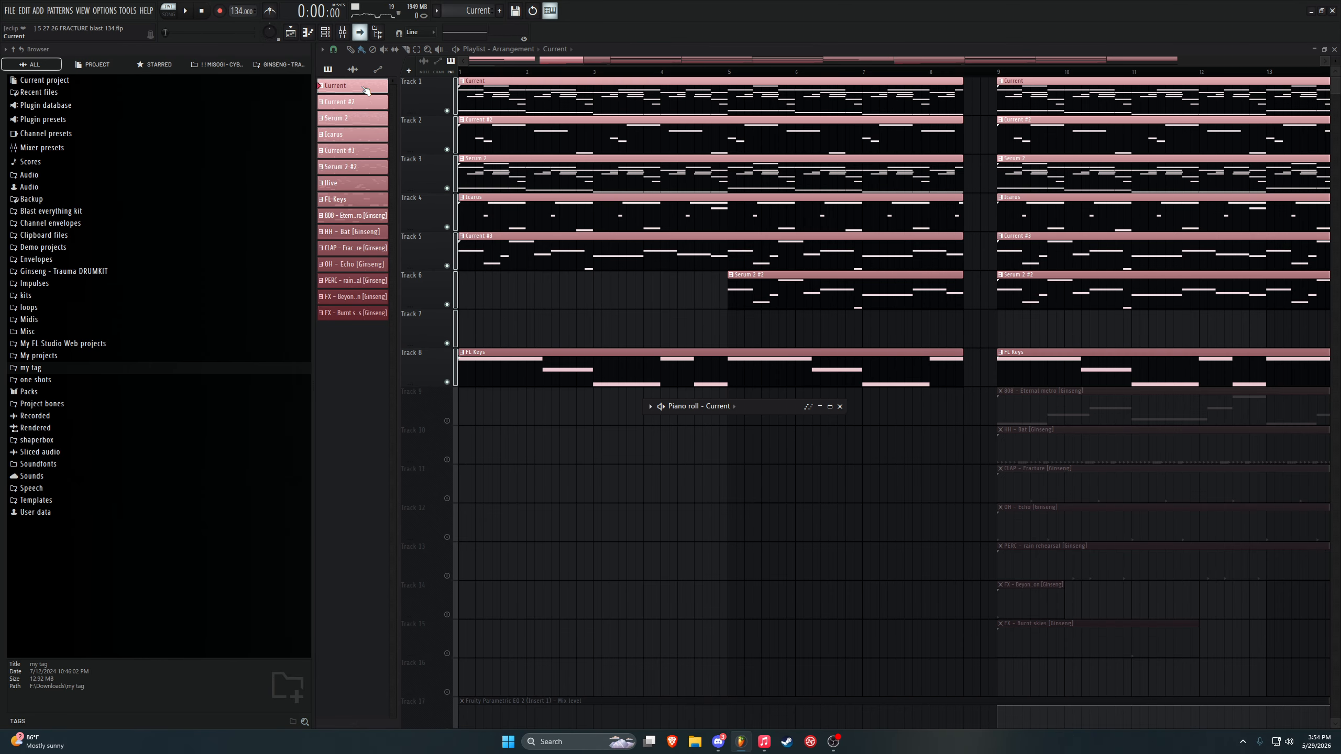
click(829, 406)
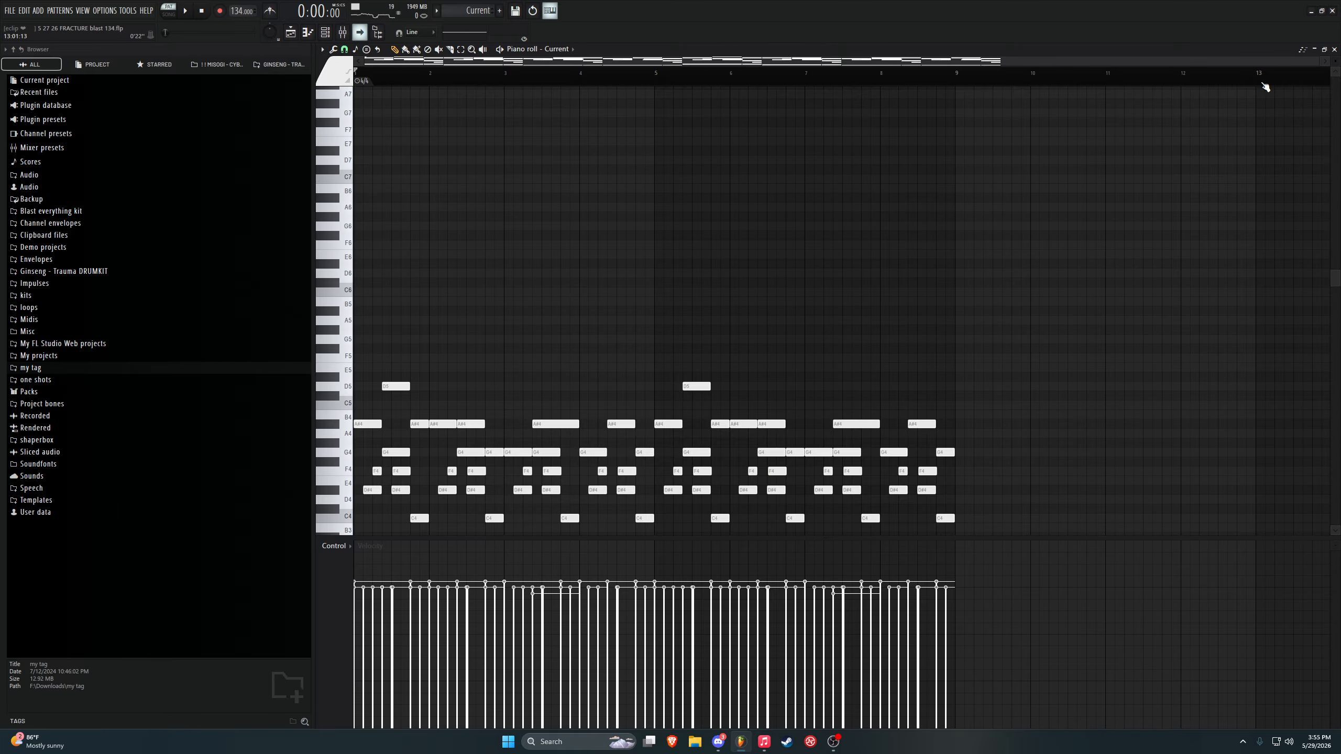
click(1325, 50)
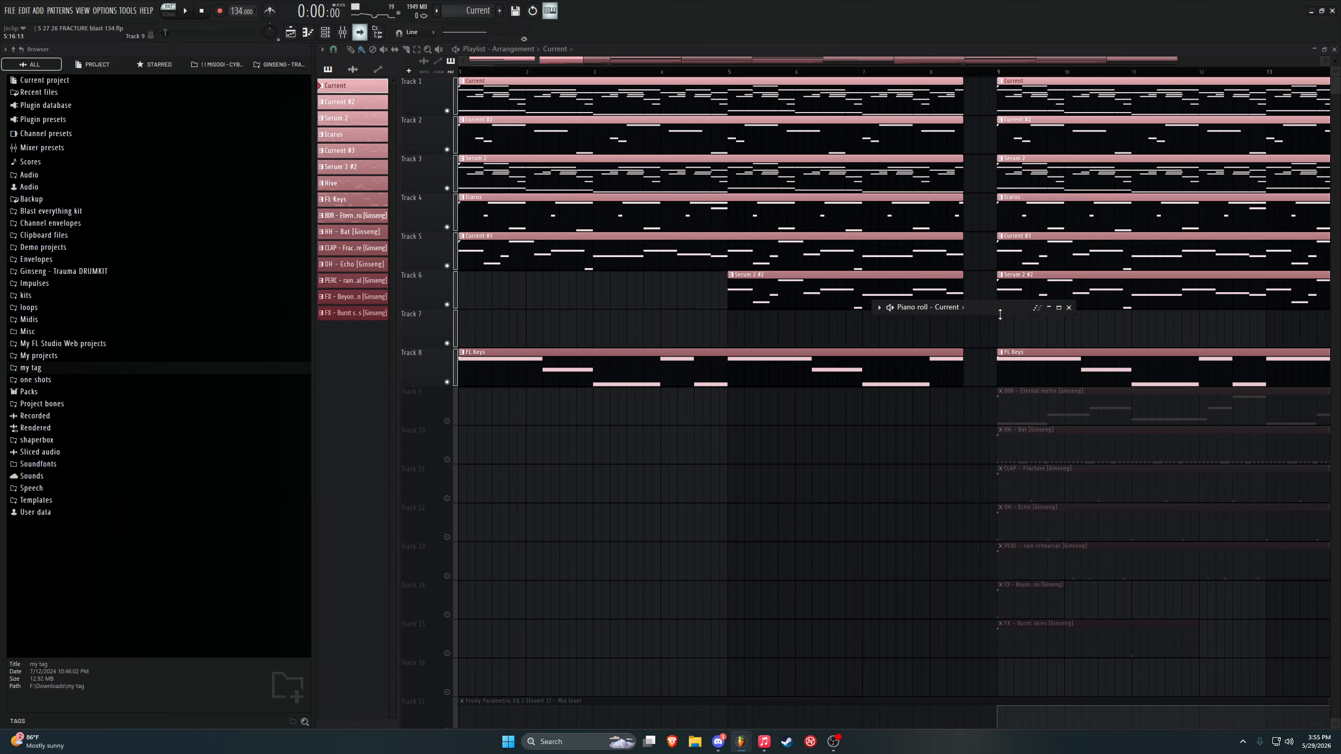
Step: Enlarge and reposition the floating Piano roll over the playlist so that all notes of the Current pattern are in view
drag(999, 315, 492, 727)
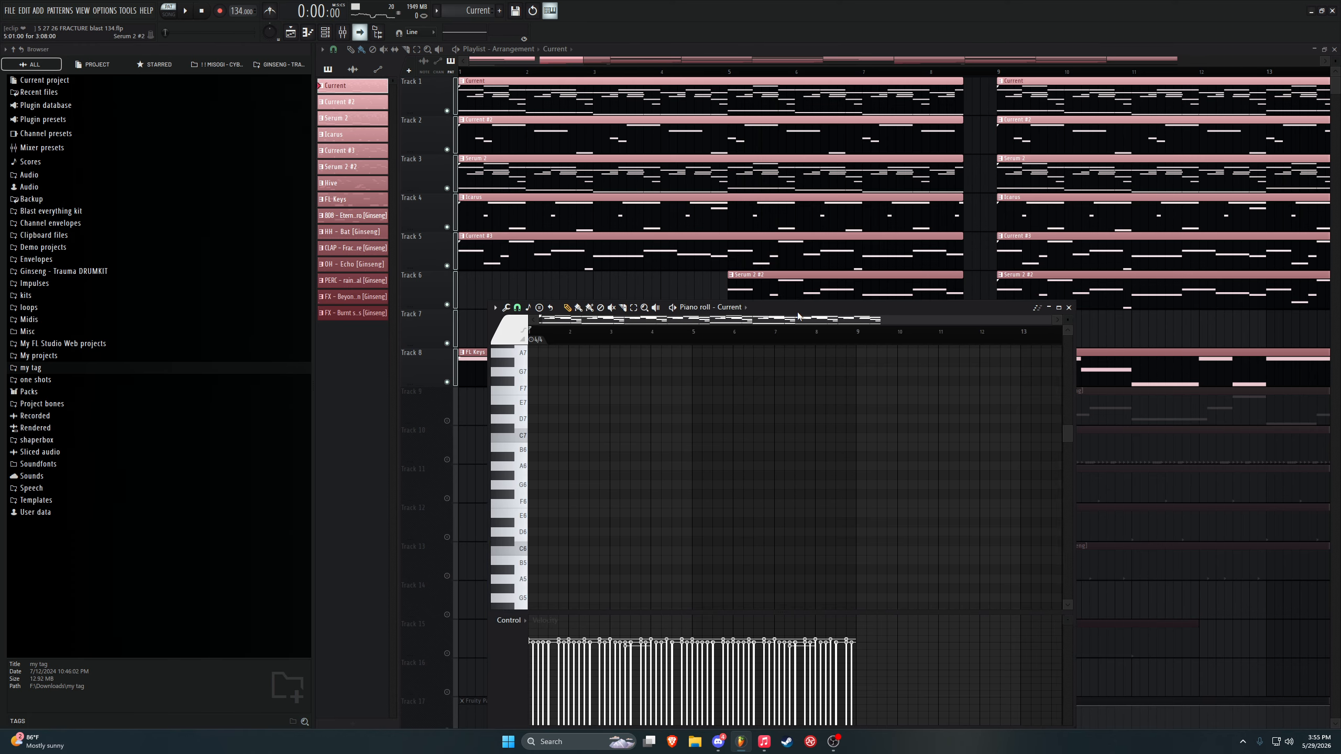
drag(799, 315, 1021, 192)
drag(1292, 317, 1291, 384)
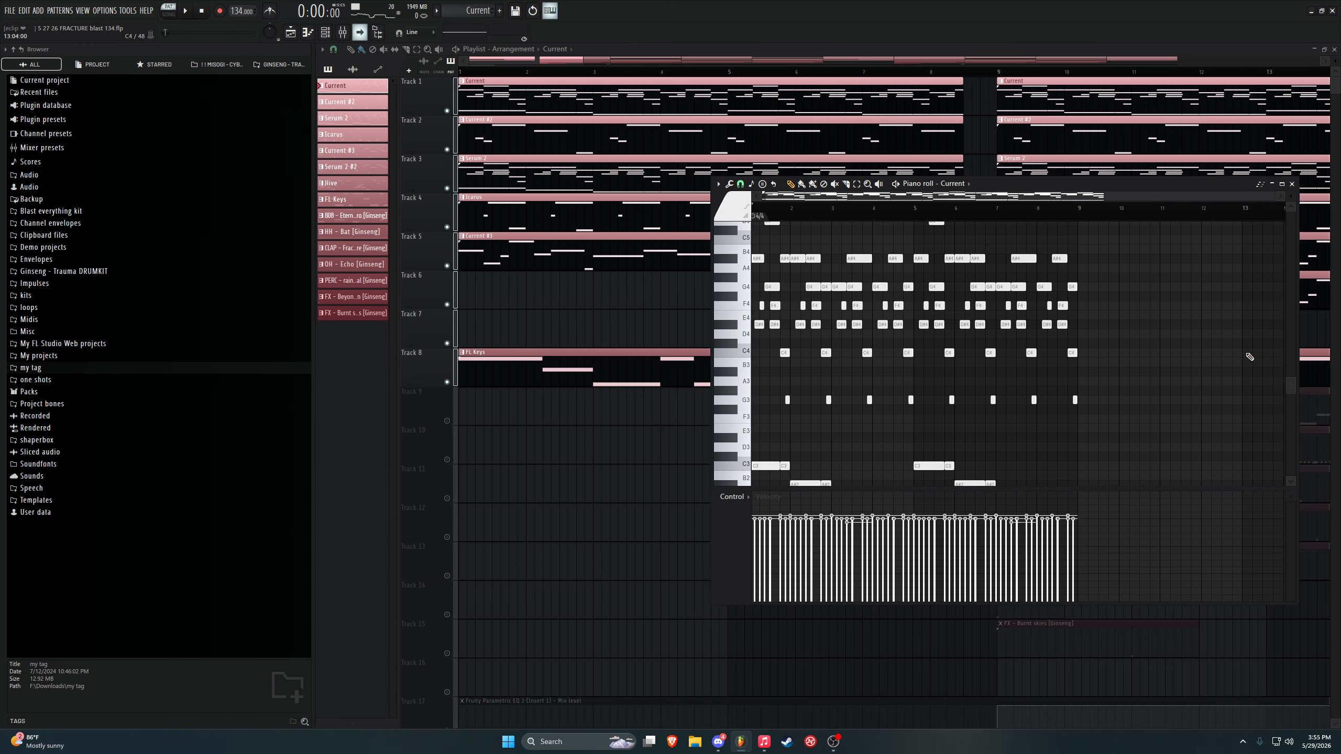
drag(1096, 178, 1096, 75)
drag(931, 606, 931, 710)
scroll(1077, 301, up, 5)
scroll(1076, 301, down, 2)
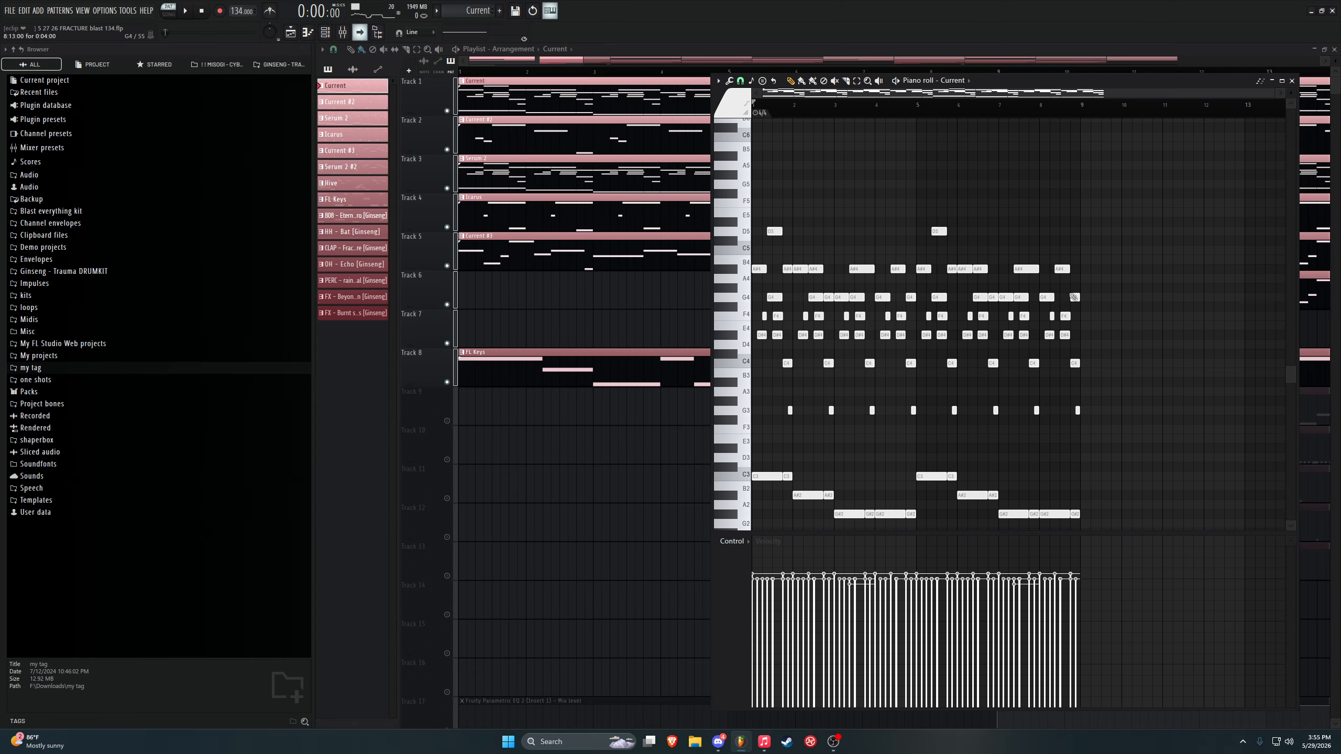
Step: Play back the Current pattern while following its notes in the Piano roll
key(space)
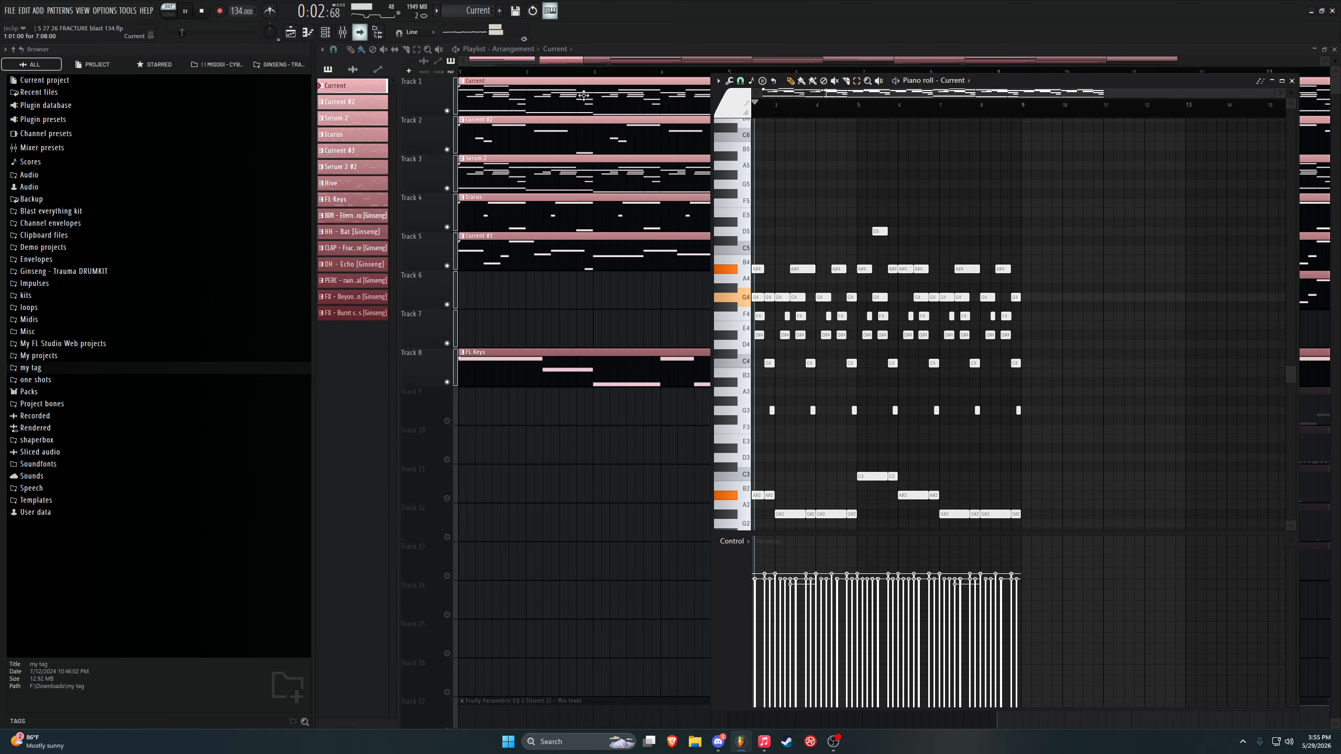
click(369, 39)
drag(850, 94, 757, 122)
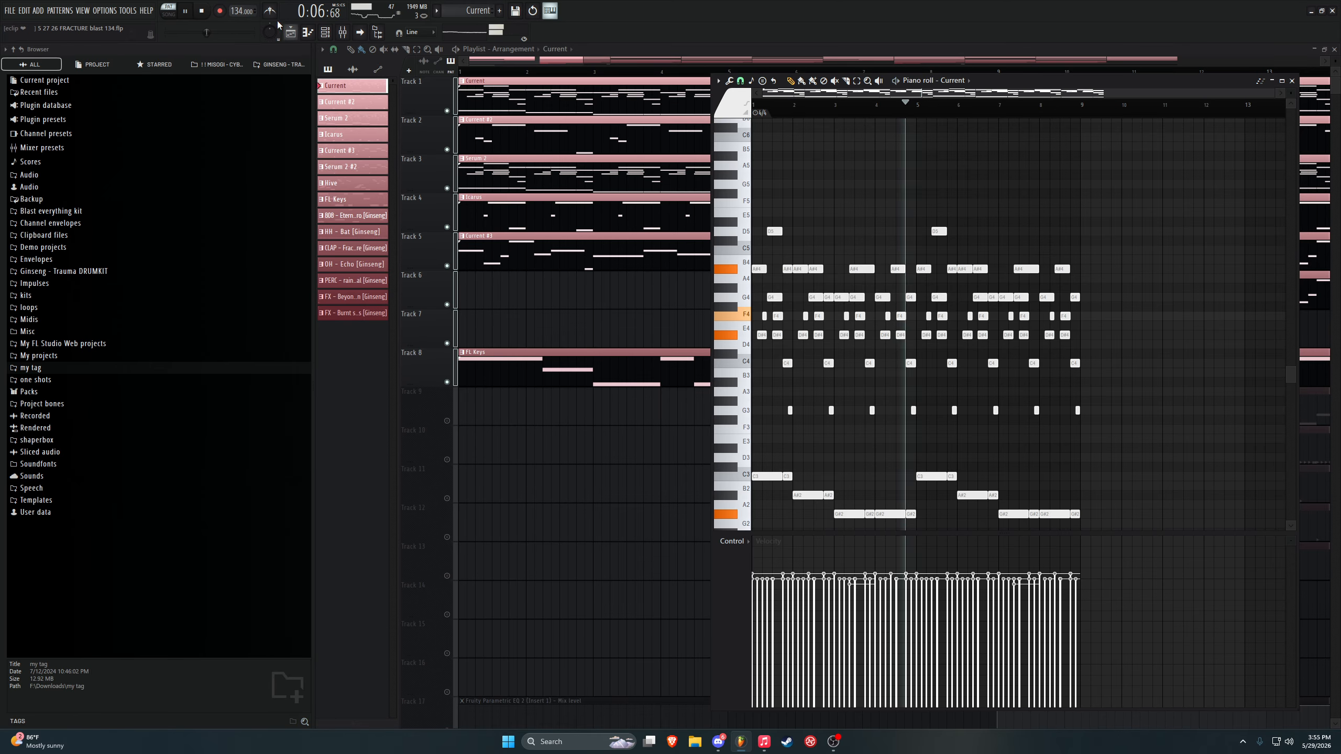
Step: Inspect the Infiltrator effect on the Current mixer track, stopping playback and dismissing the plugin's welcome message
click(342, 33)
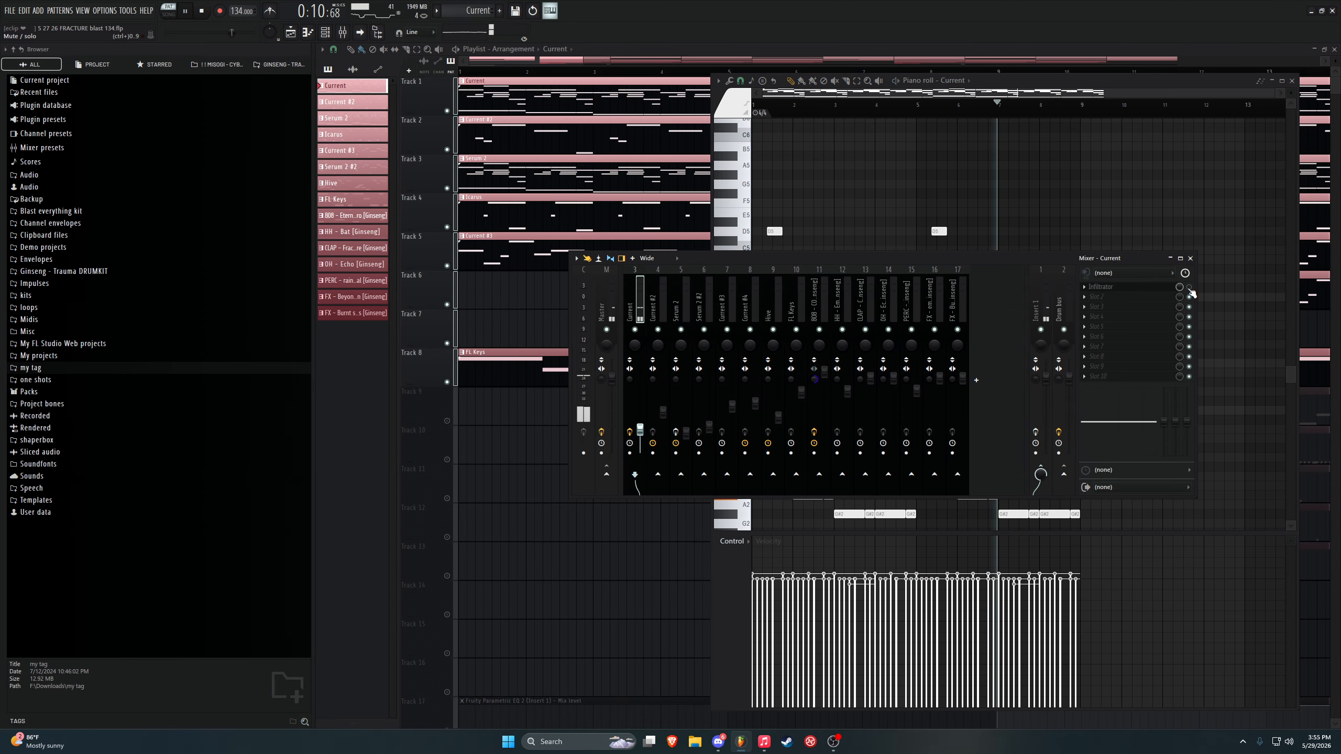
key(F7)
key(F9)
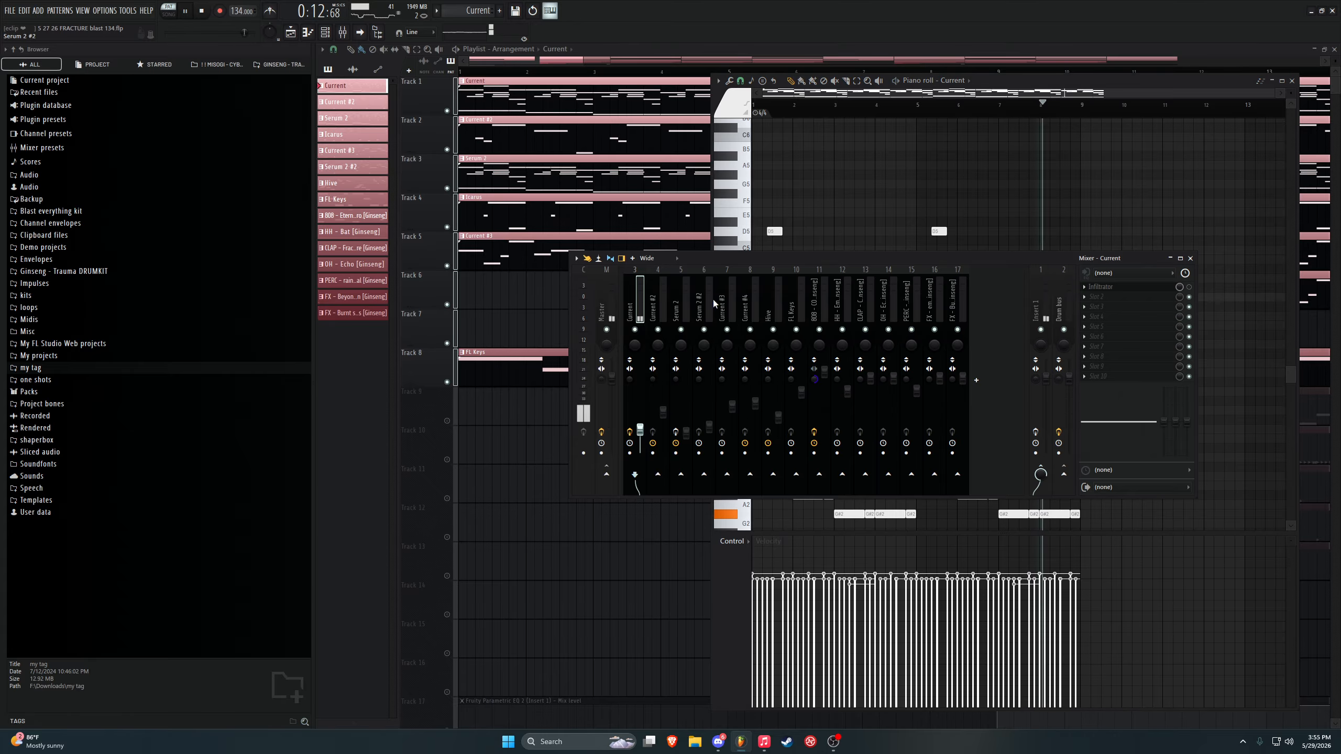
click(1135, 290)
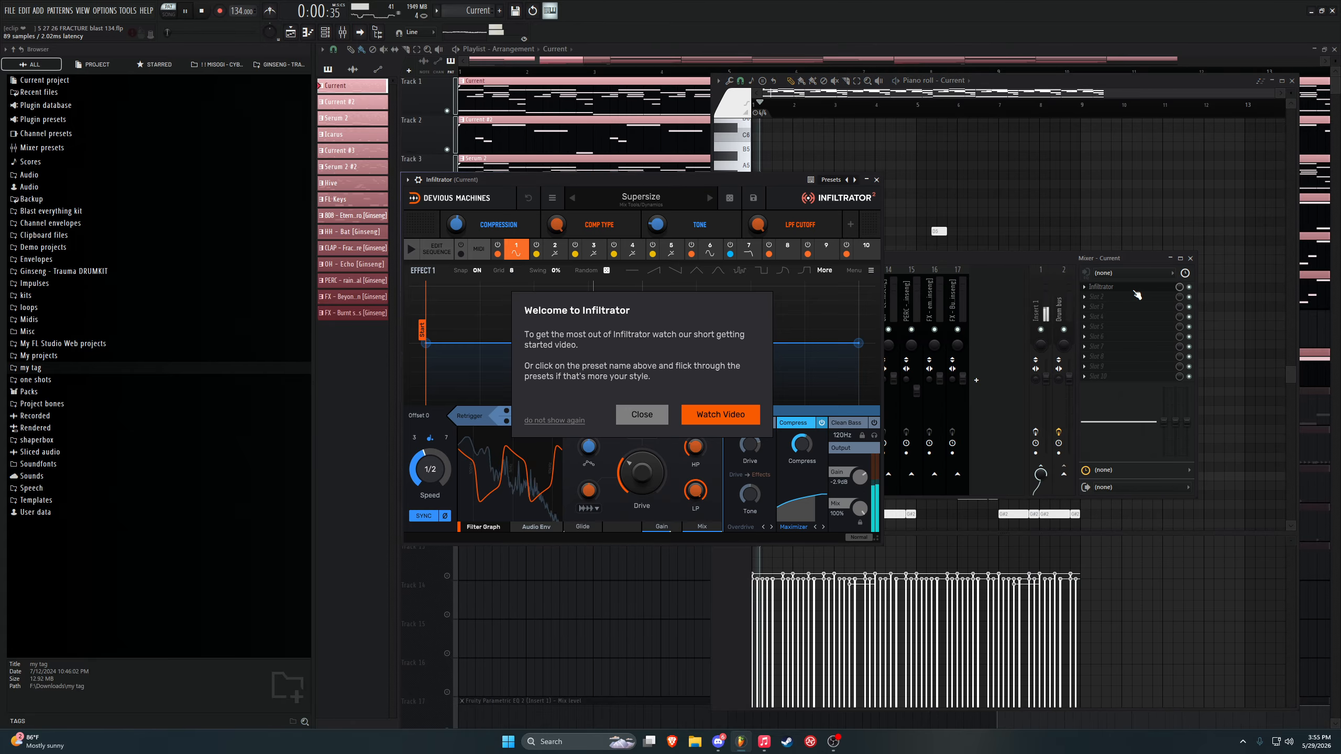
key(space)
click(643, 414)
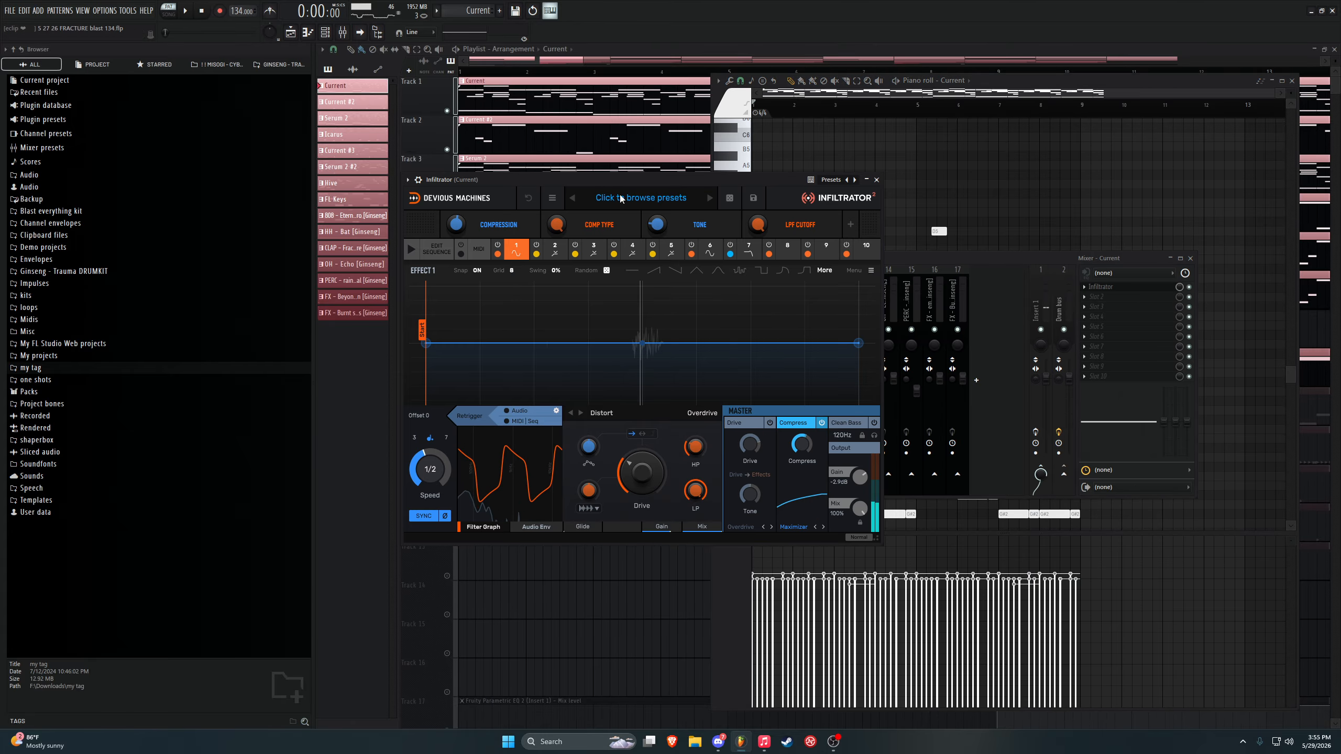
Step: Open the Current #2 pattern in the Piano roll, bring its high notes into view and play it
click(378, 423)
click(363, 105)
key(F7)
scroll(937, 161, up, 3)
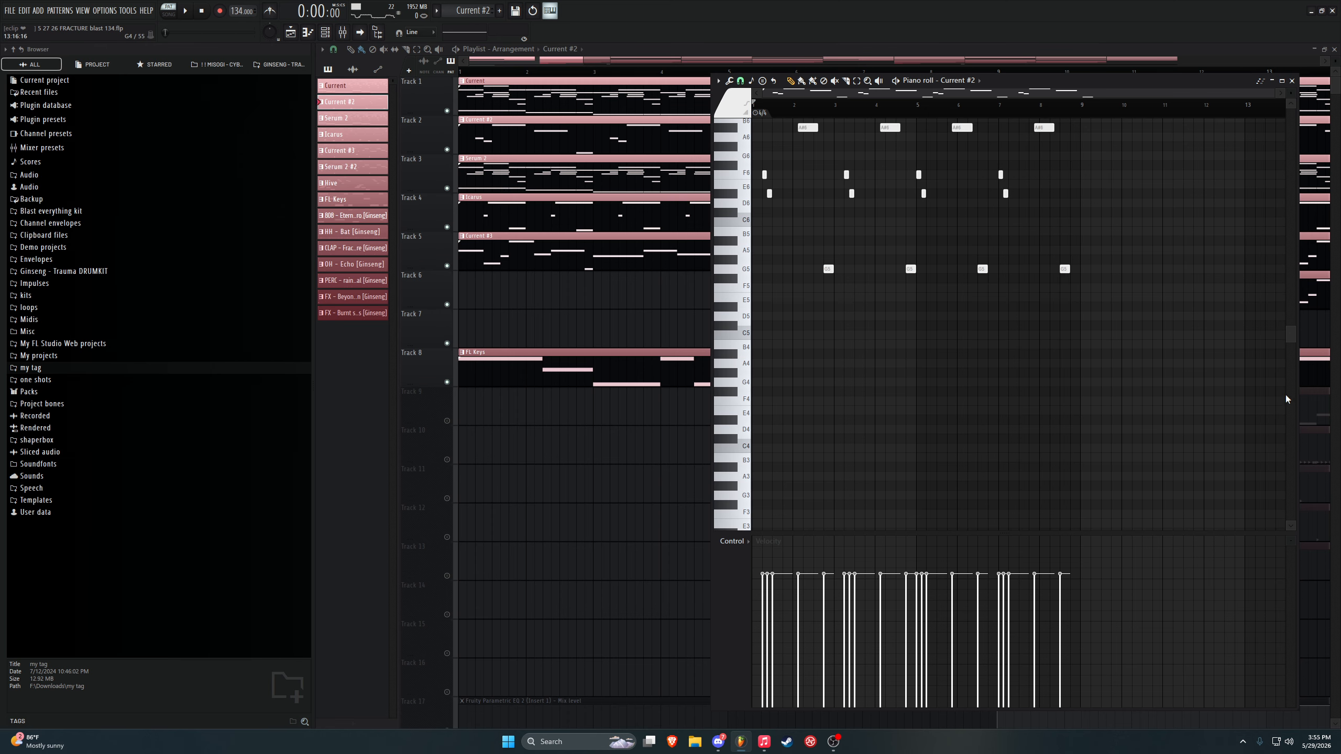
drag(1293, 332, 1293, 316)
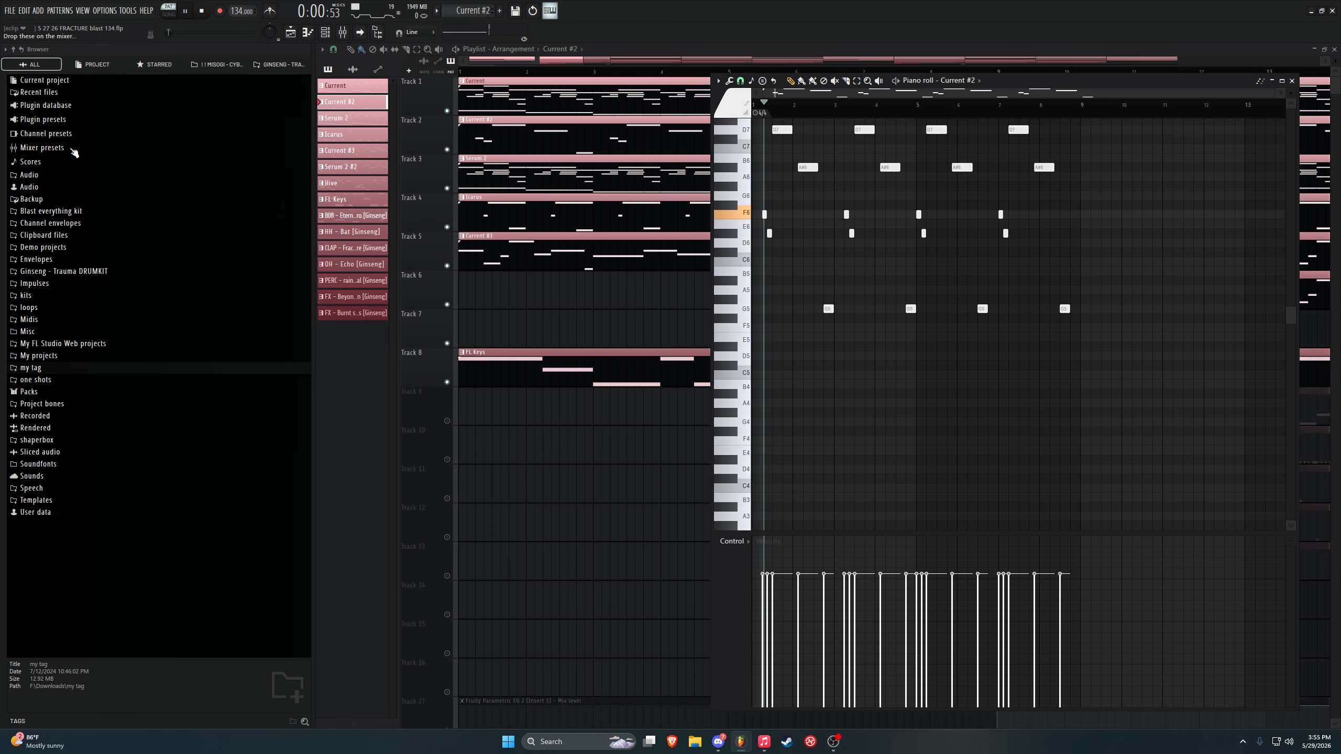
scroll(1042, 368, up, 6)
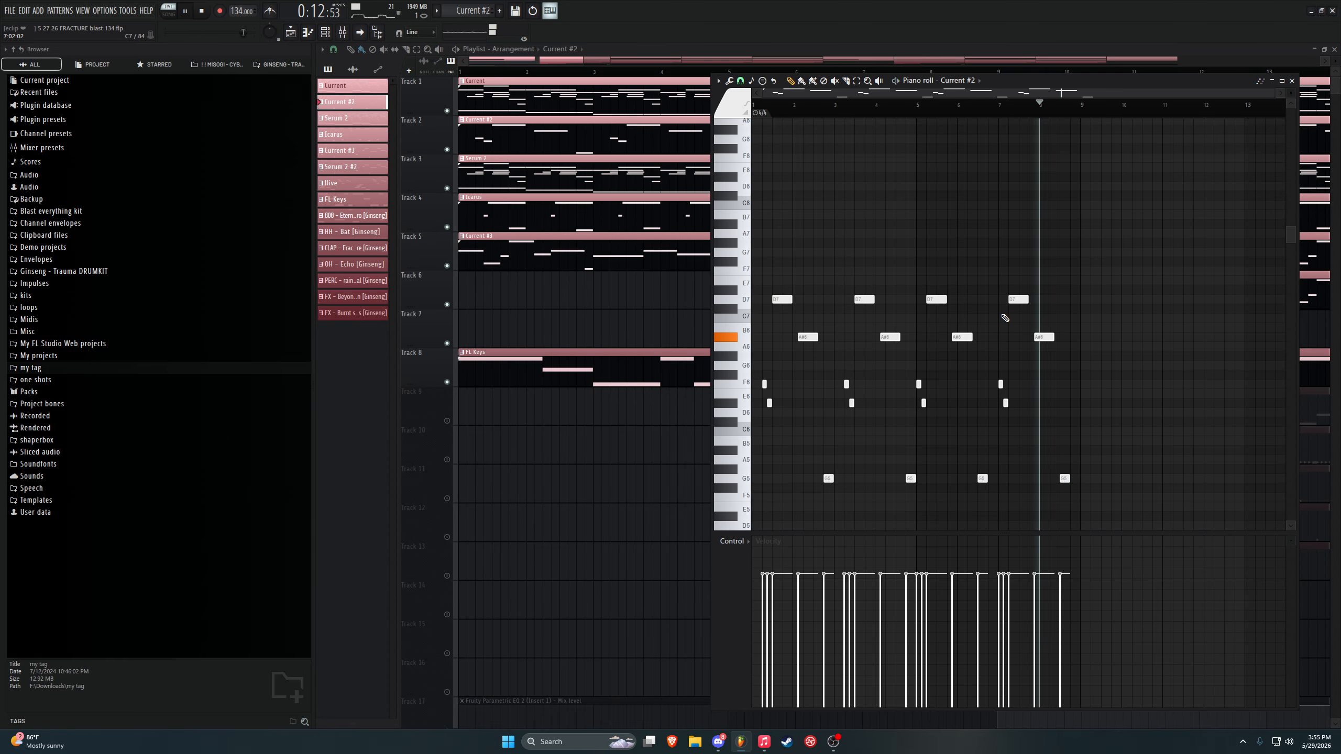
Step: Show the Serum 2 pattern in the Piano roll, play it and clear its time selection
click(529, 180)
key(space)
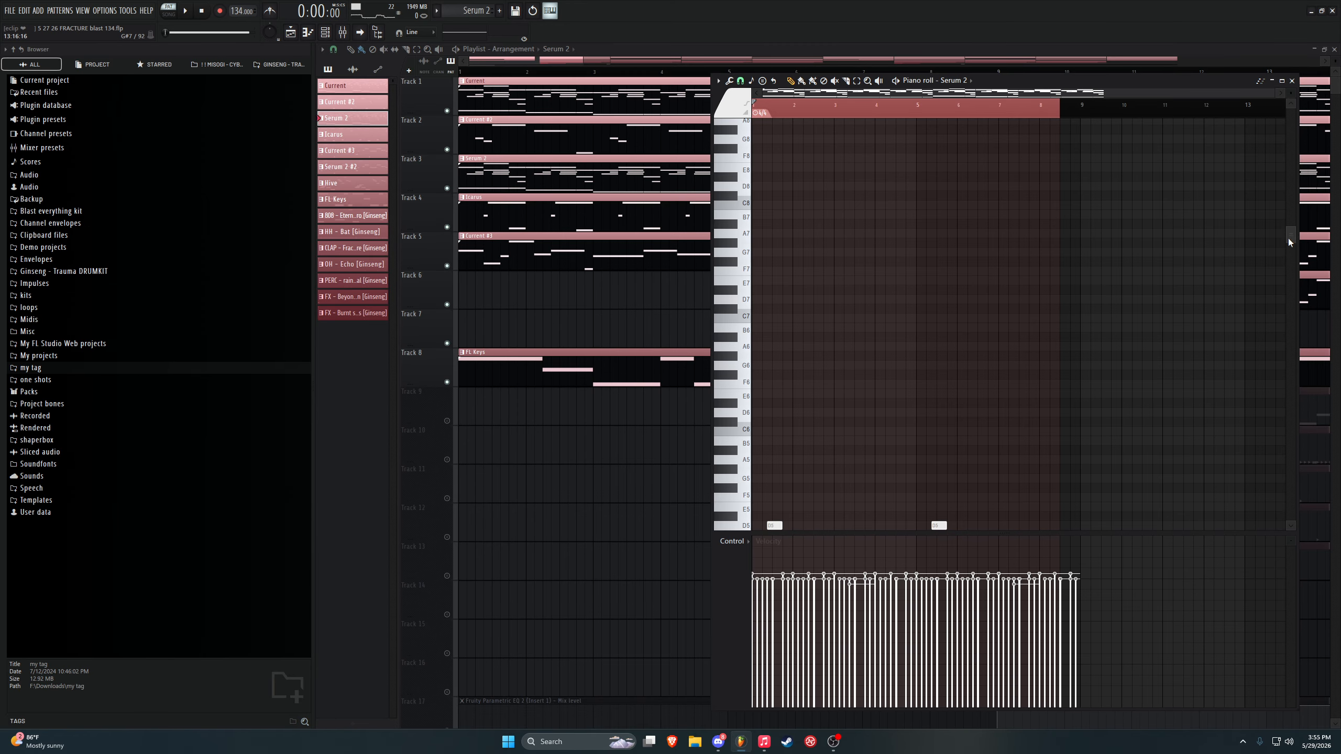
drag(1289, 242, 1286, 356)
key(space)
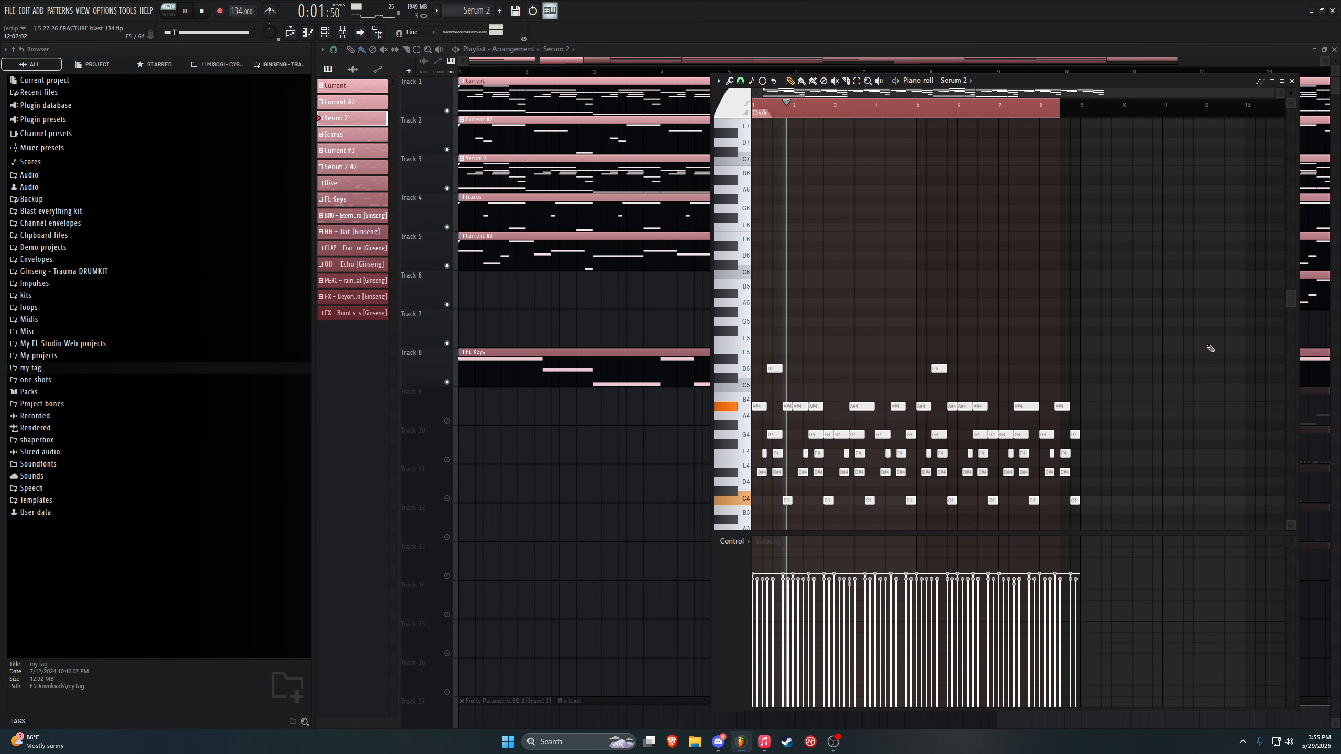
drag(1291, 298, 1288, 394)
scroll(1242, 440, up, 1)
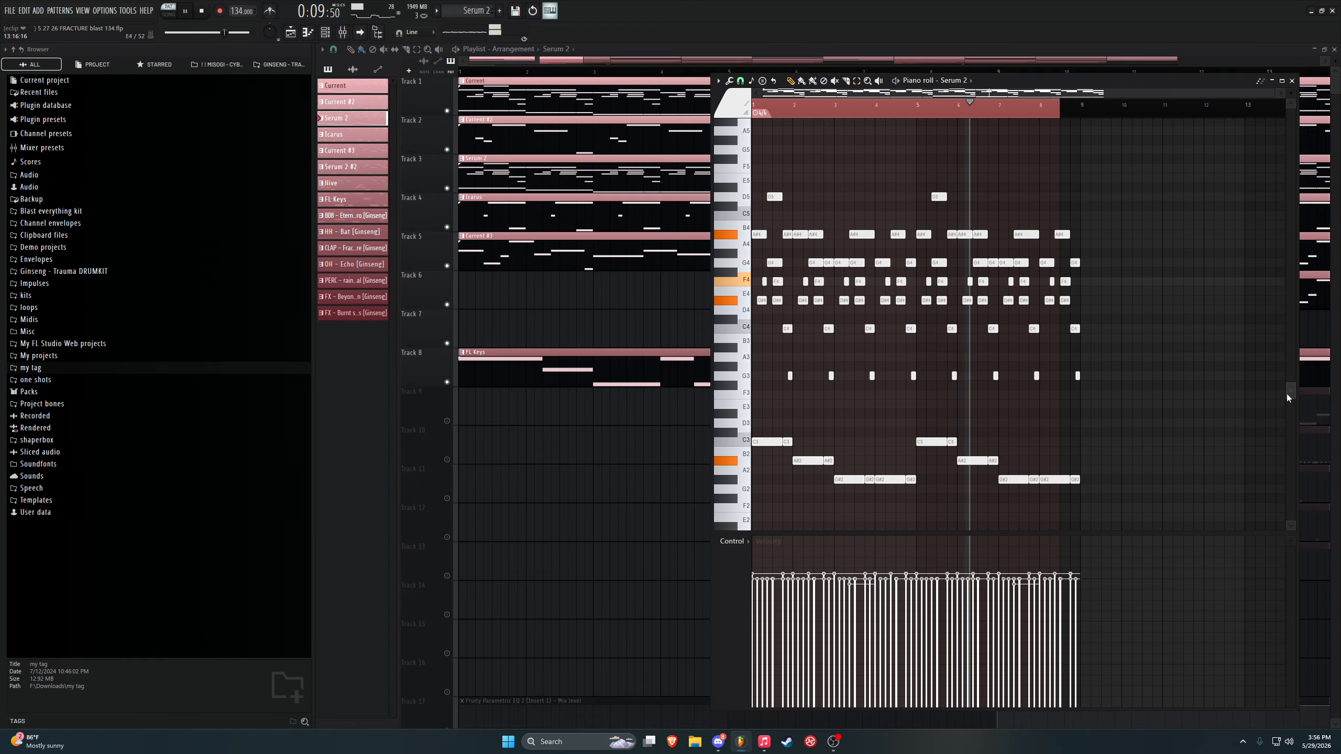
double_click(1054, 109)
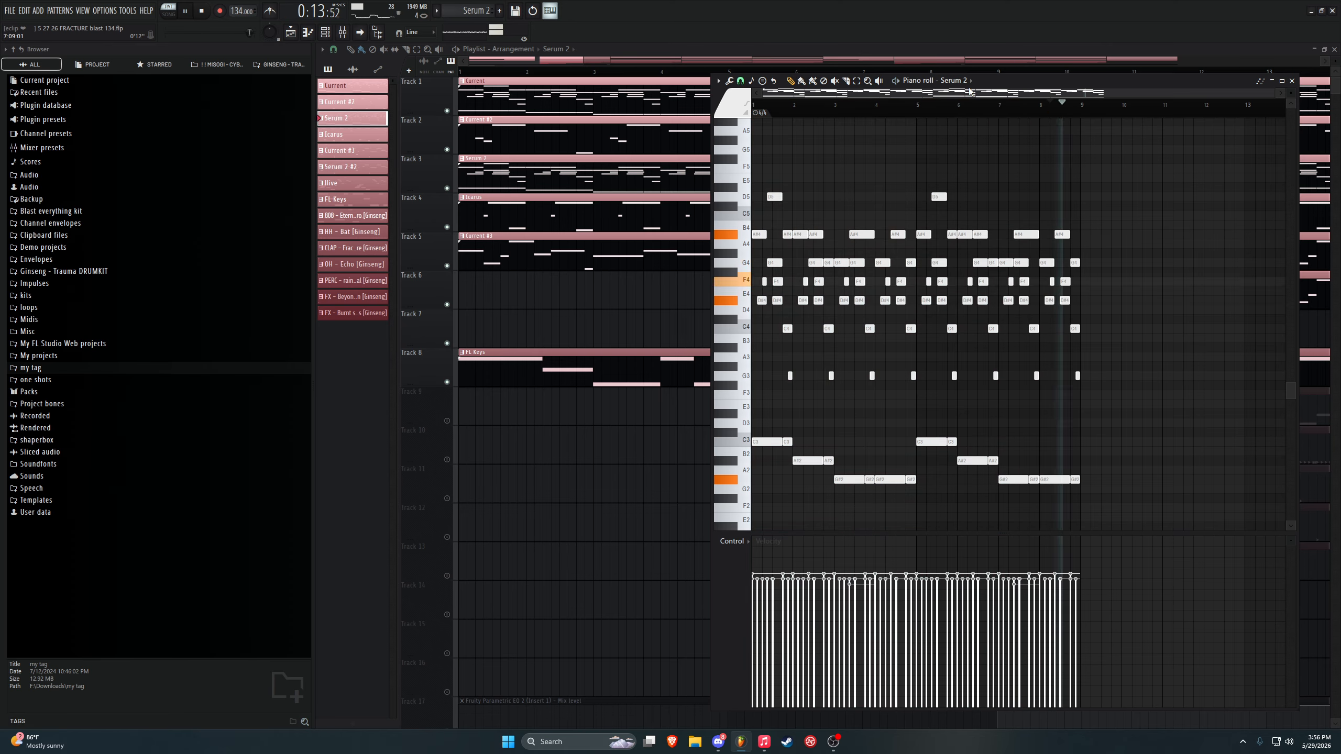
Step: Inspect the Infiltrator and ShaperBox 3 effects loaded on the Serum 2 mixer track
key(F9)
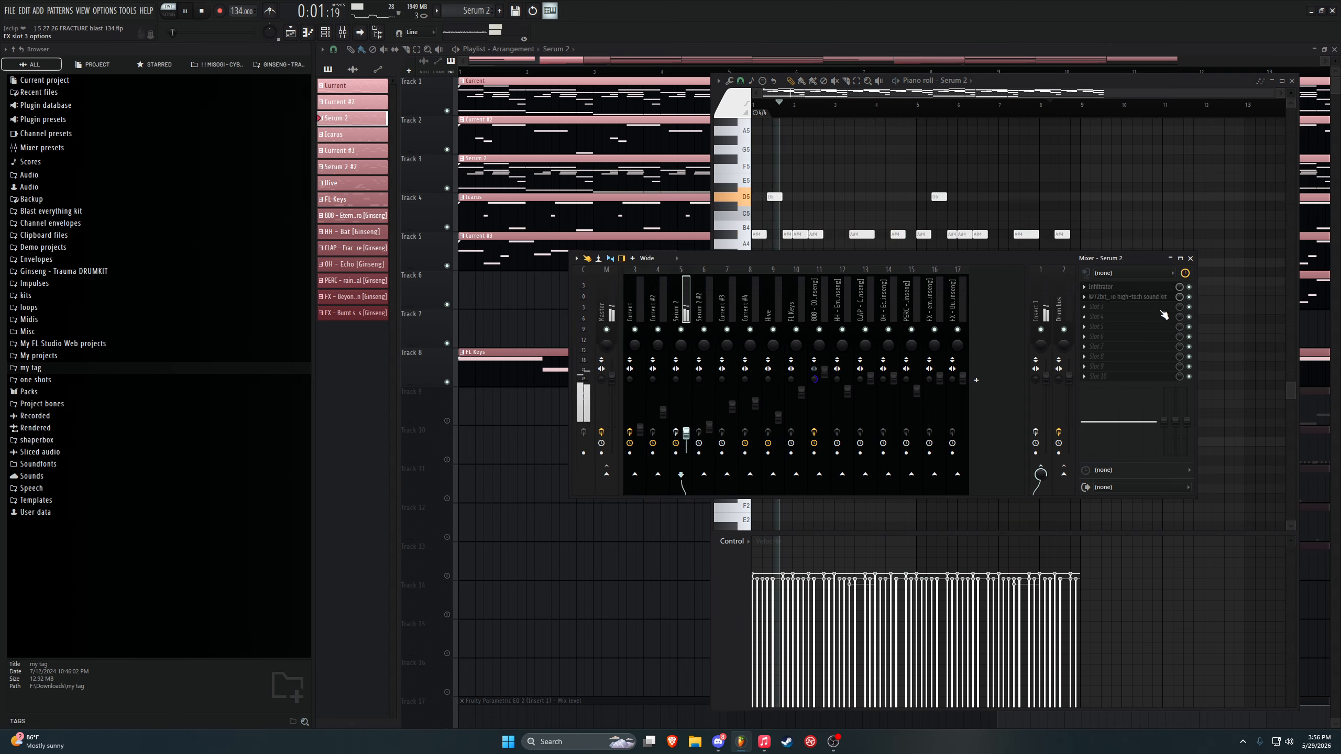
click(1151, 289)
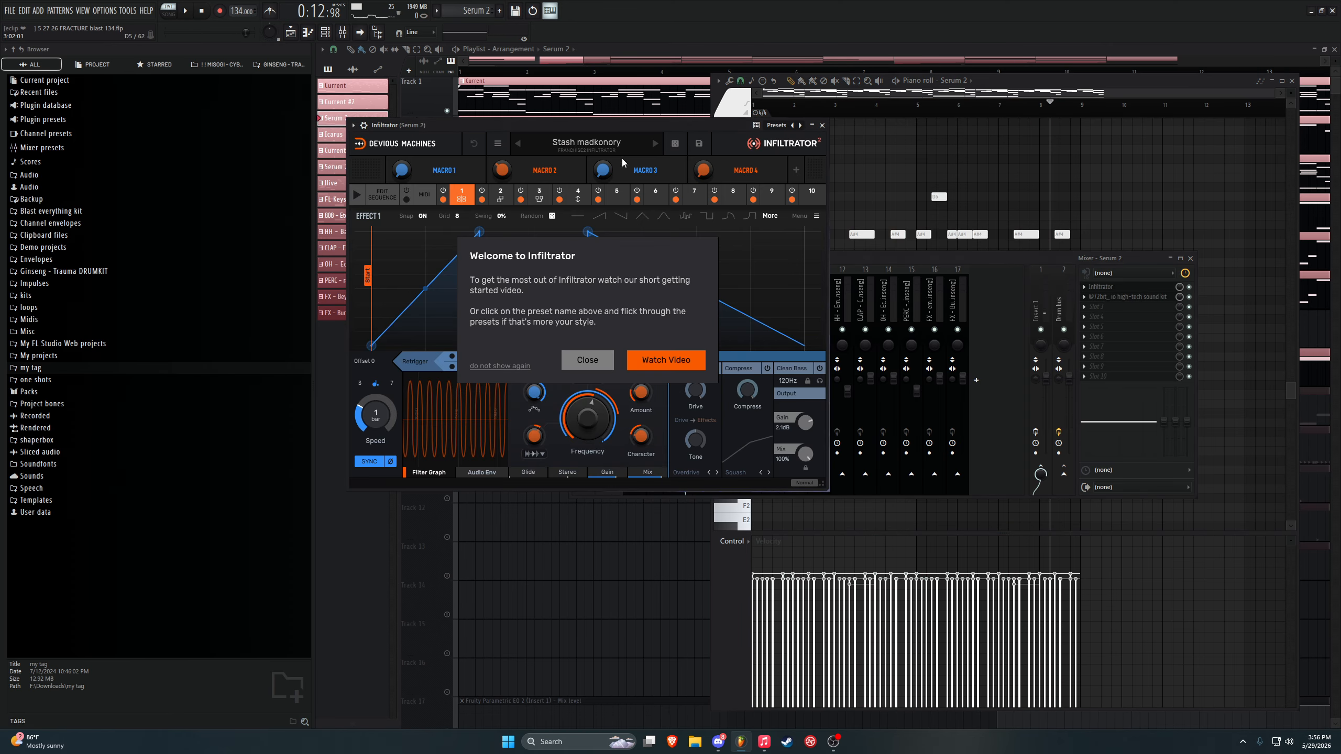
click(1114, 299)
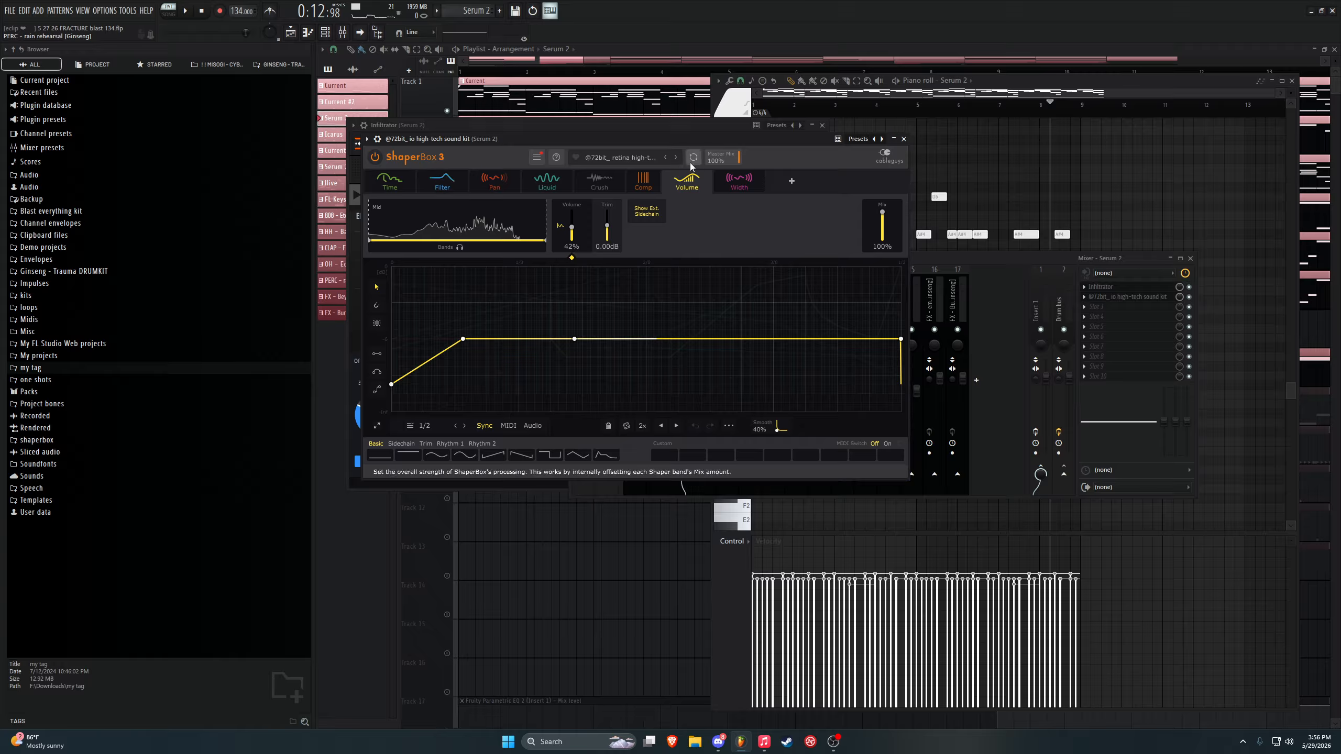
Step: Show the Icarus pattern's notes in the Piano roll, and open and play the Current #3 pattern
click(332, 135)
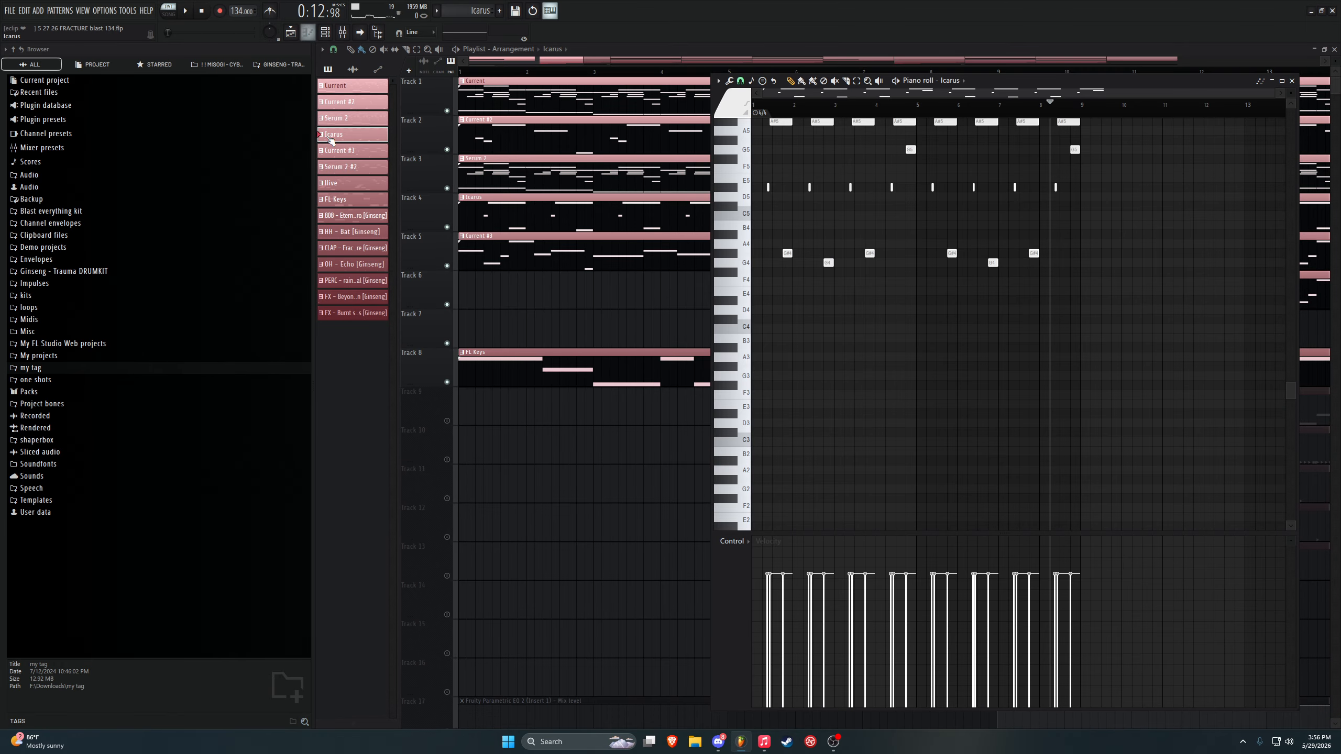
scroll(1289, 376, up, 3)
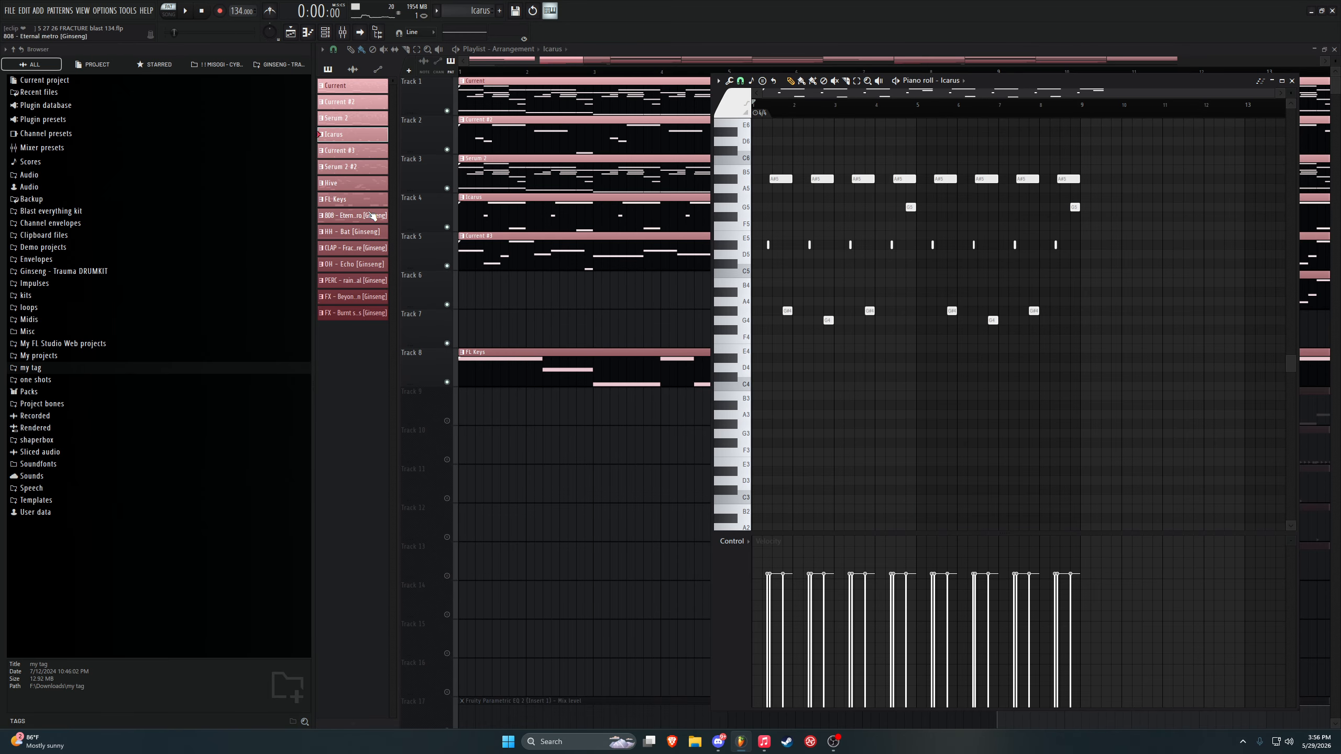
double_click(356, 153)
key(space)
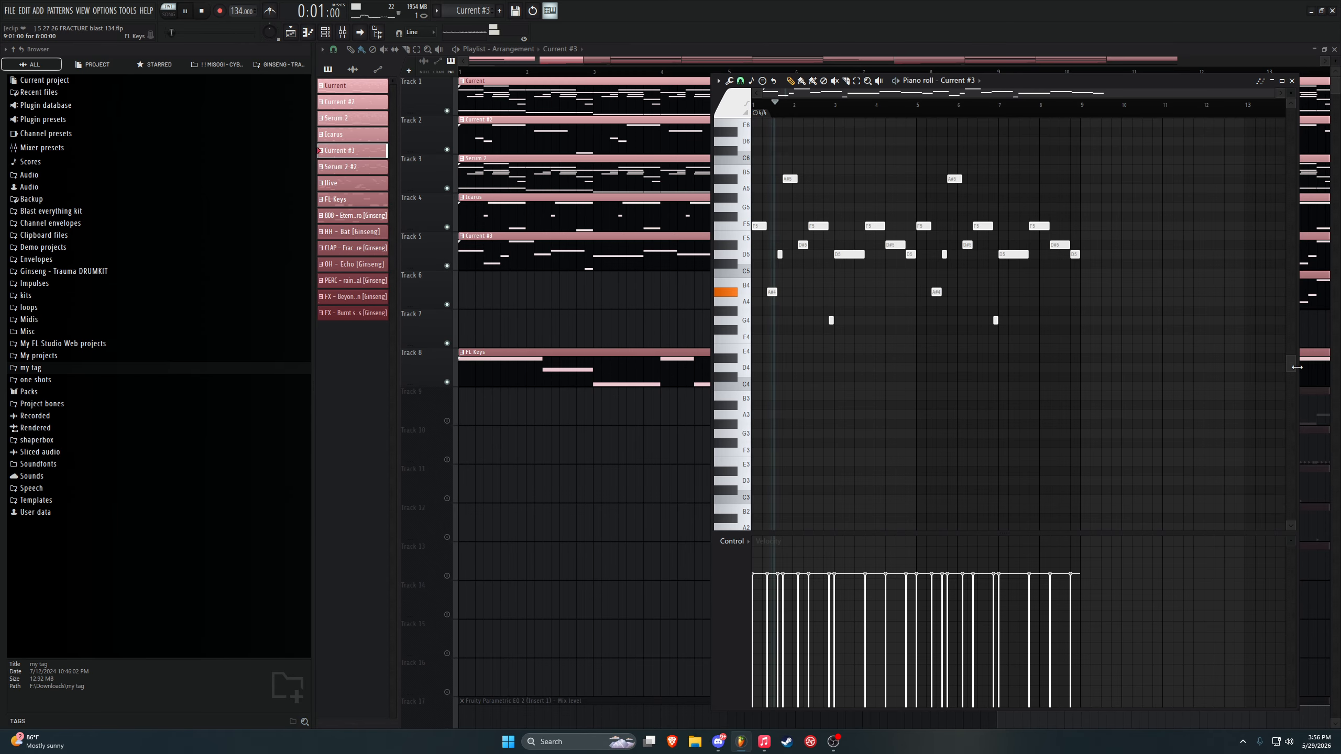
scroll(1293, 358, up, 3)
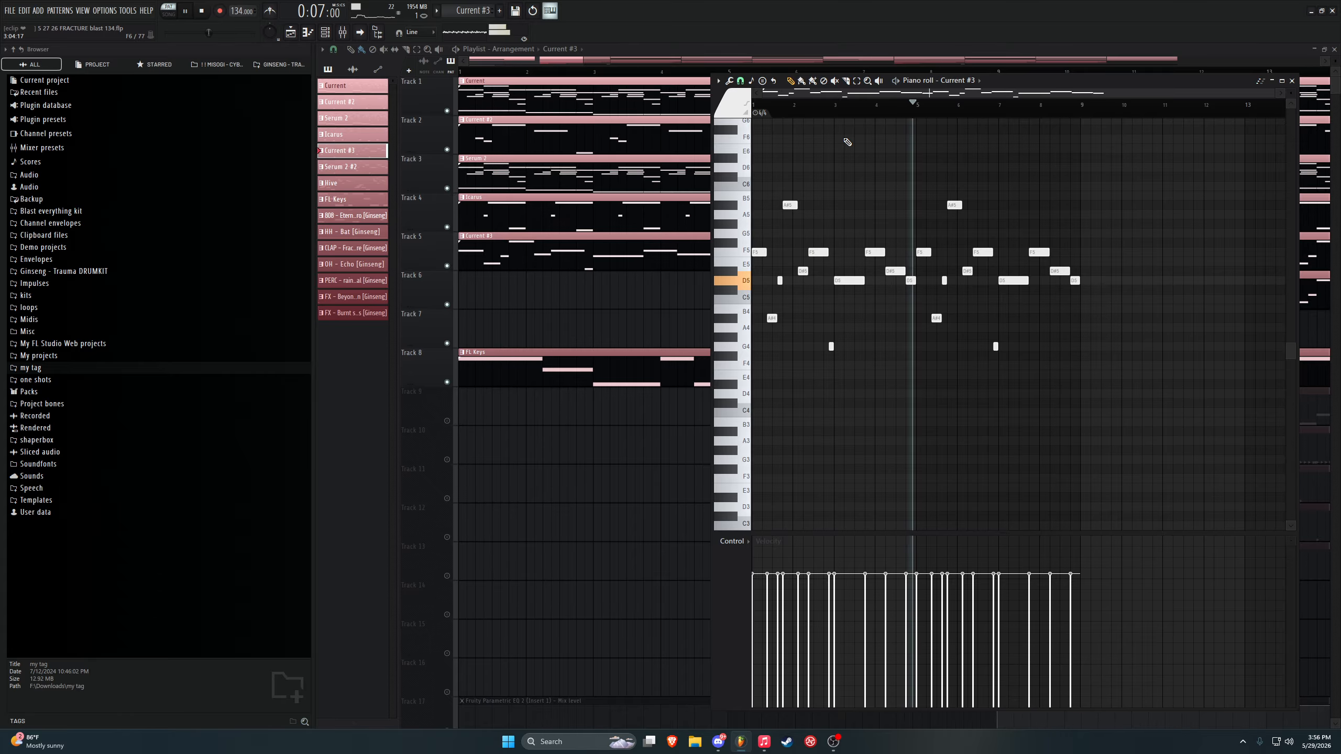
key(space)
Step: Check the mixer, and open the Serum 2 #2 pattern in the Piano roll for playback
click(342, 33)
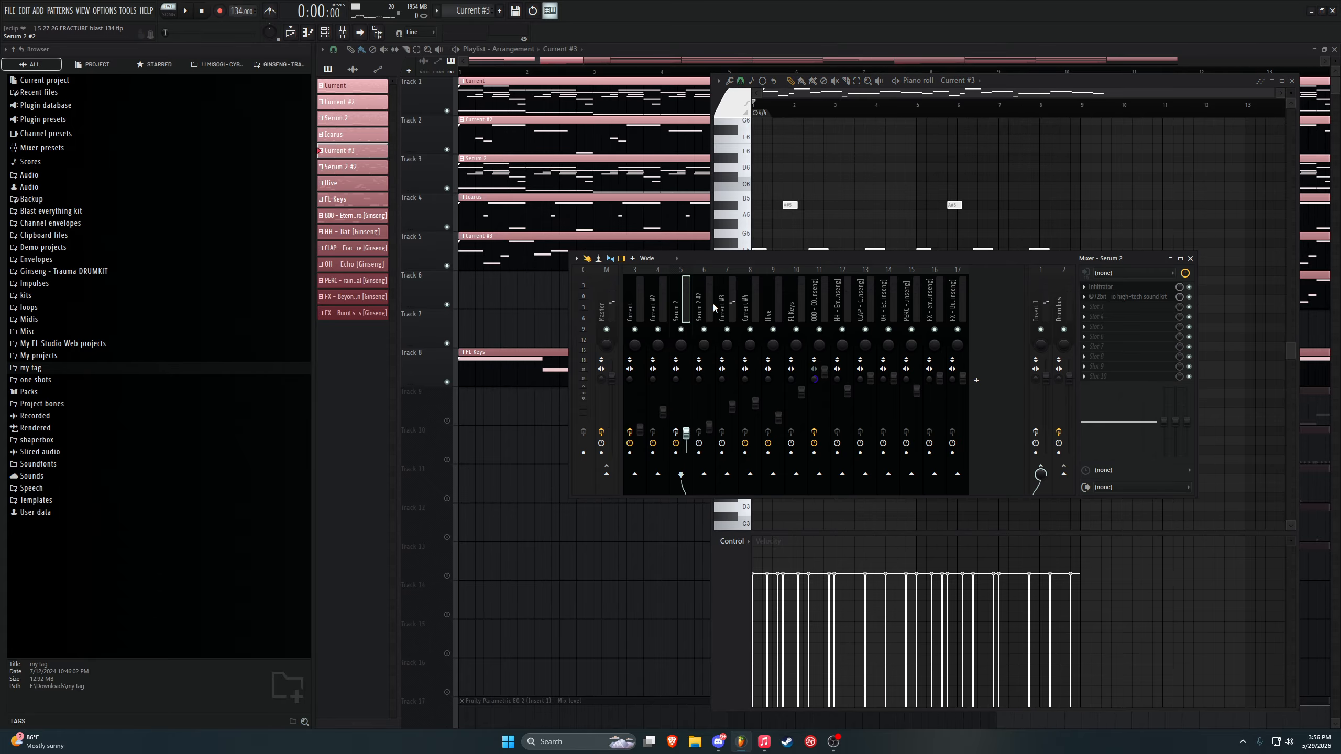
click(347, 168)
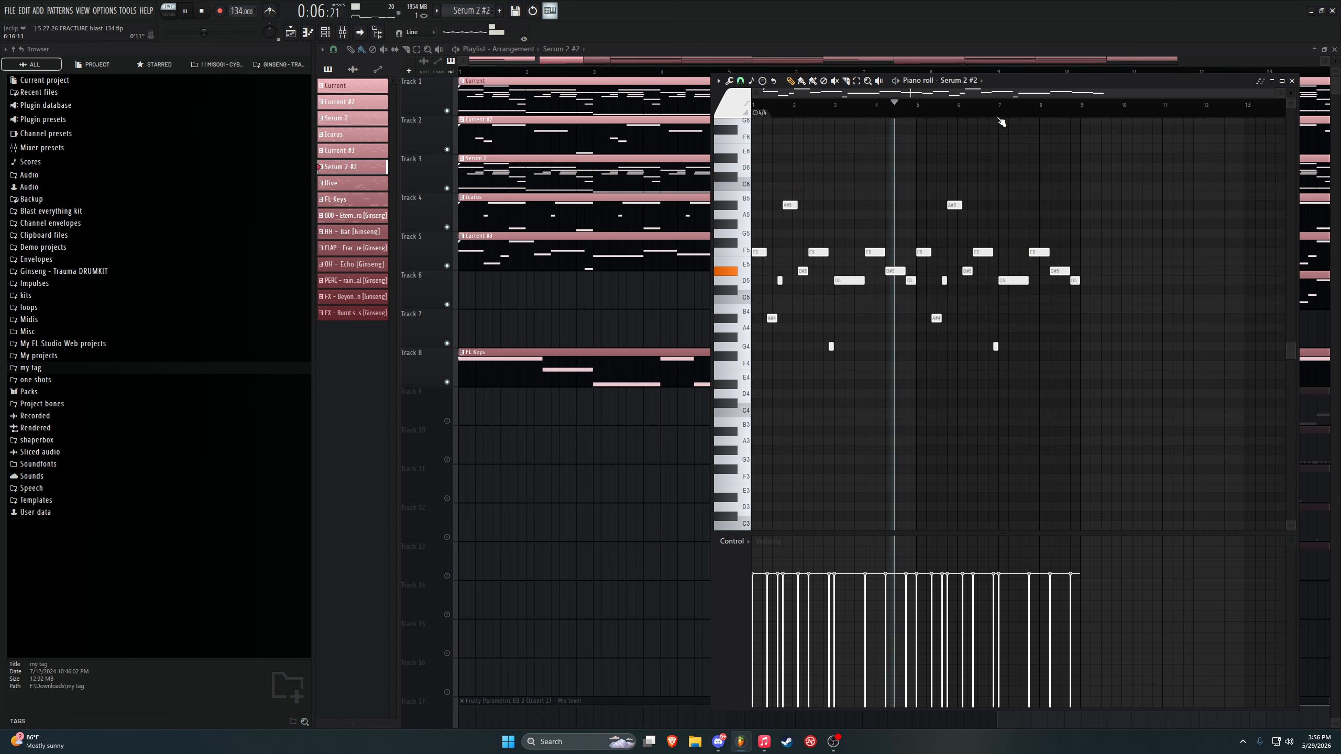
Step: Check the mixer, and open the Hive pattern in the Piano roll to play and view all its notes
click(343, 33)
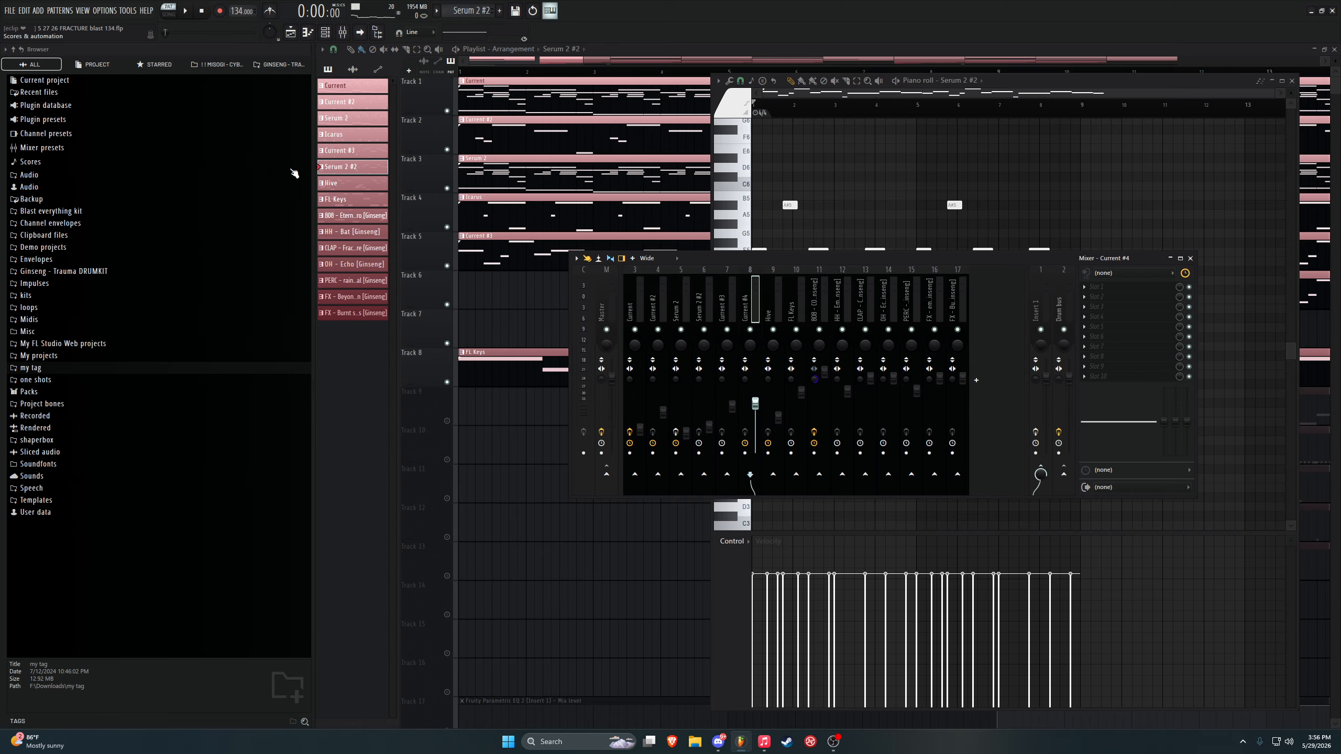
click(347, 184)
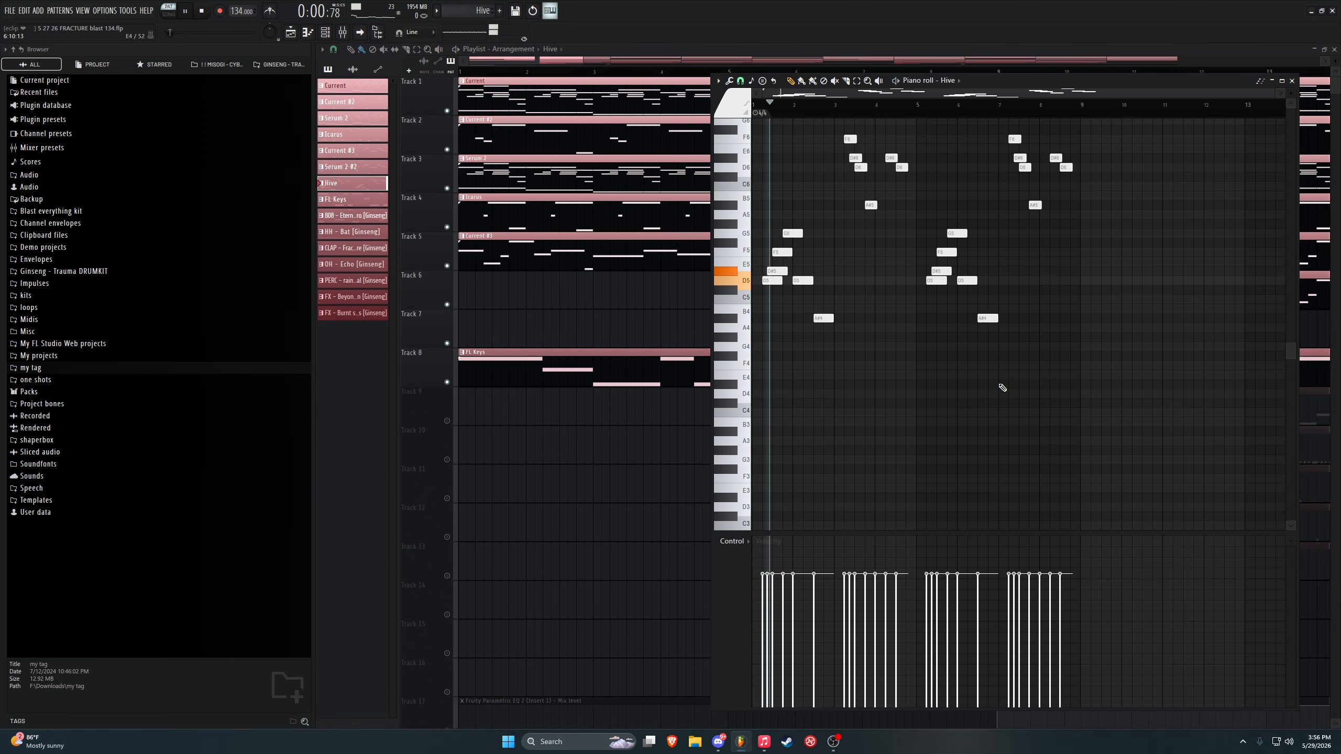
scroll(1003, 384, down, 3)
drag(1295, 396, 1334, 301)
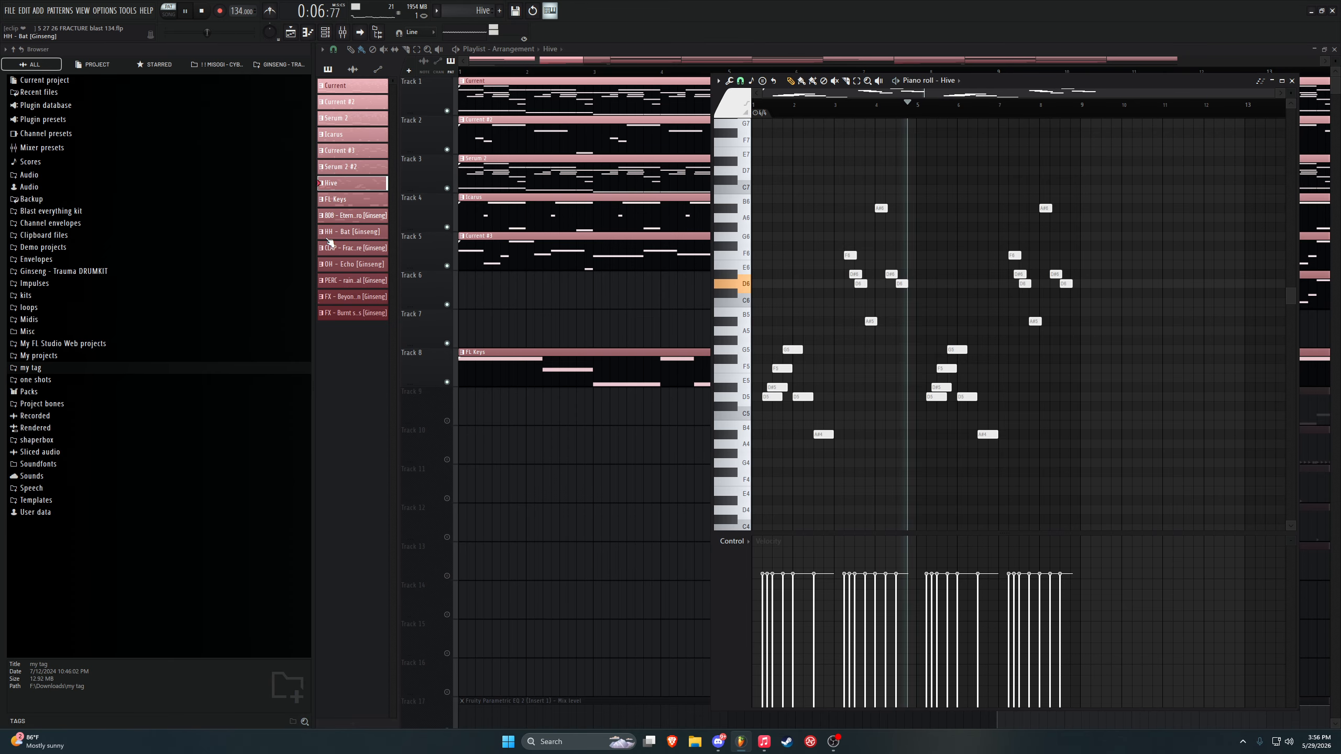
Step: Play the FL Keys pattern in the Piano roll, and return to the full Playlist
click(338, 199)
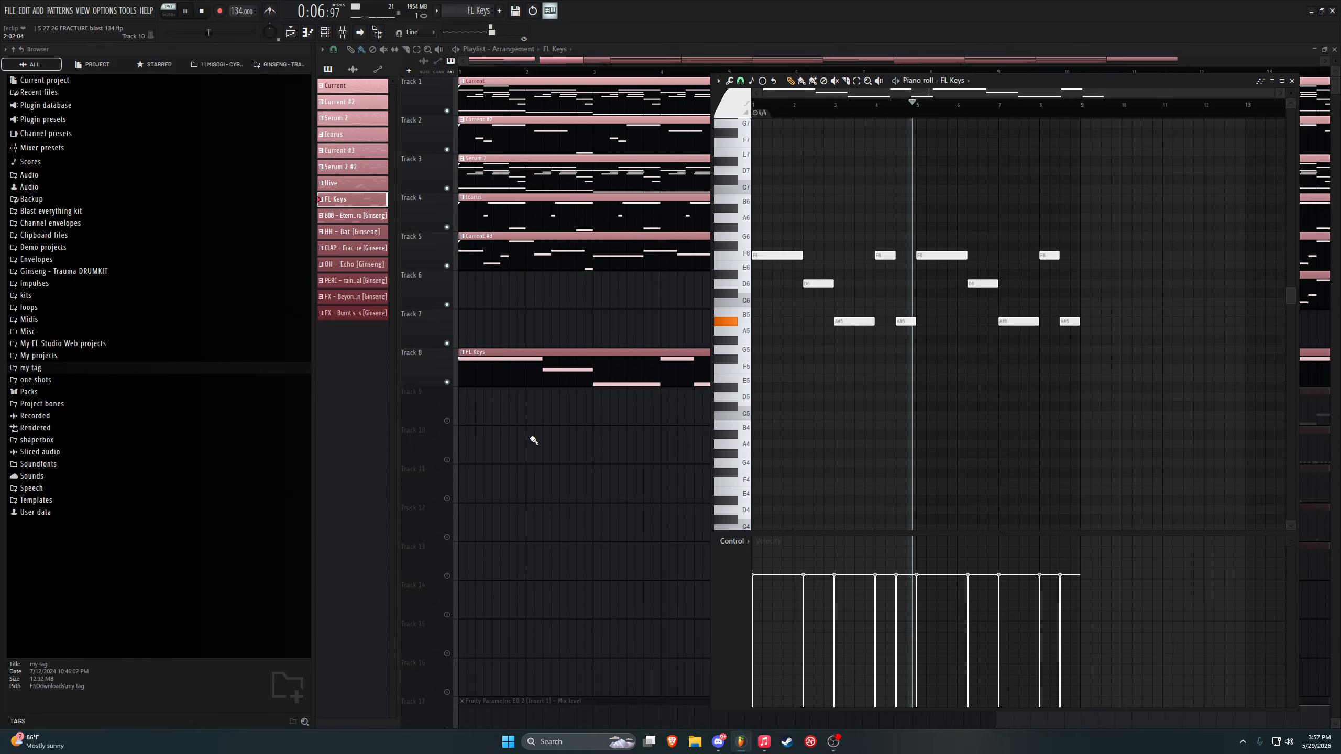
key(space)
click(472, 376)
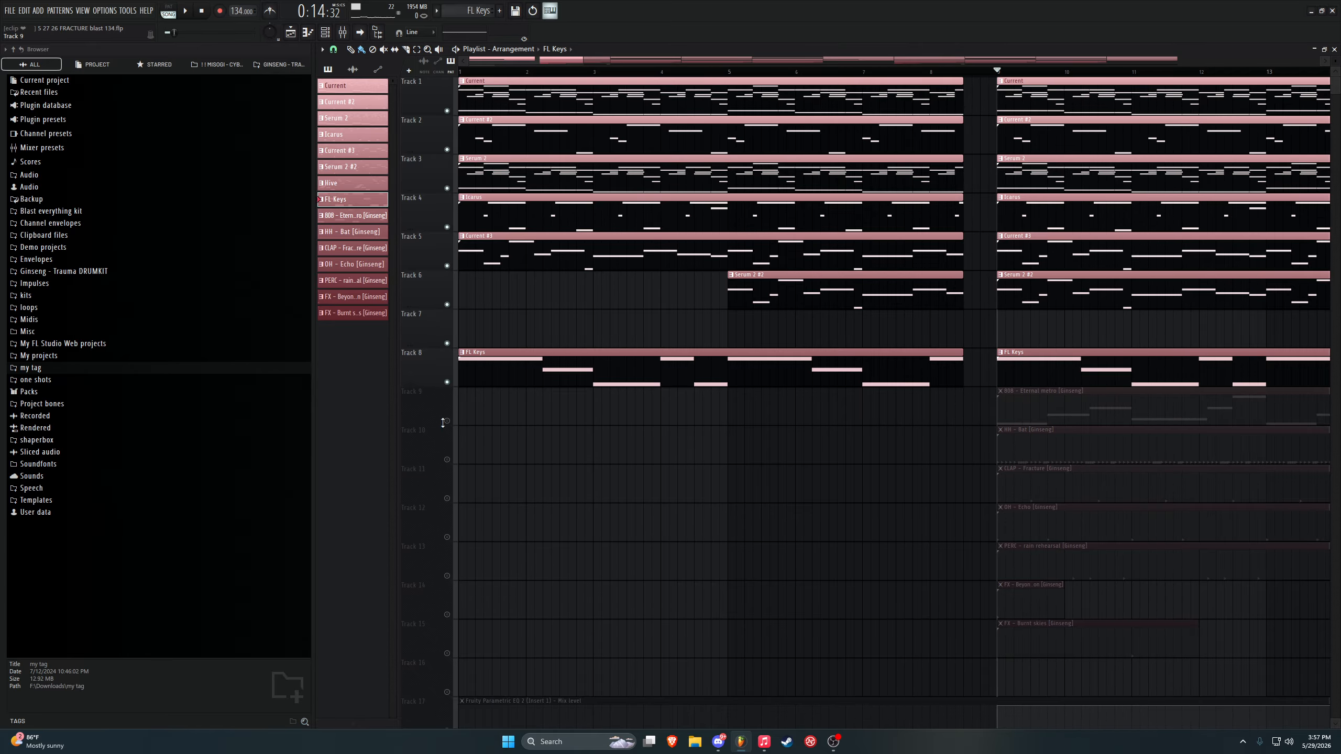
Step: Solo the group of drum and FX tracks, Tracks 9 to 16, and play the arrangement from bar 9
right_click(447, 693)
key(space)
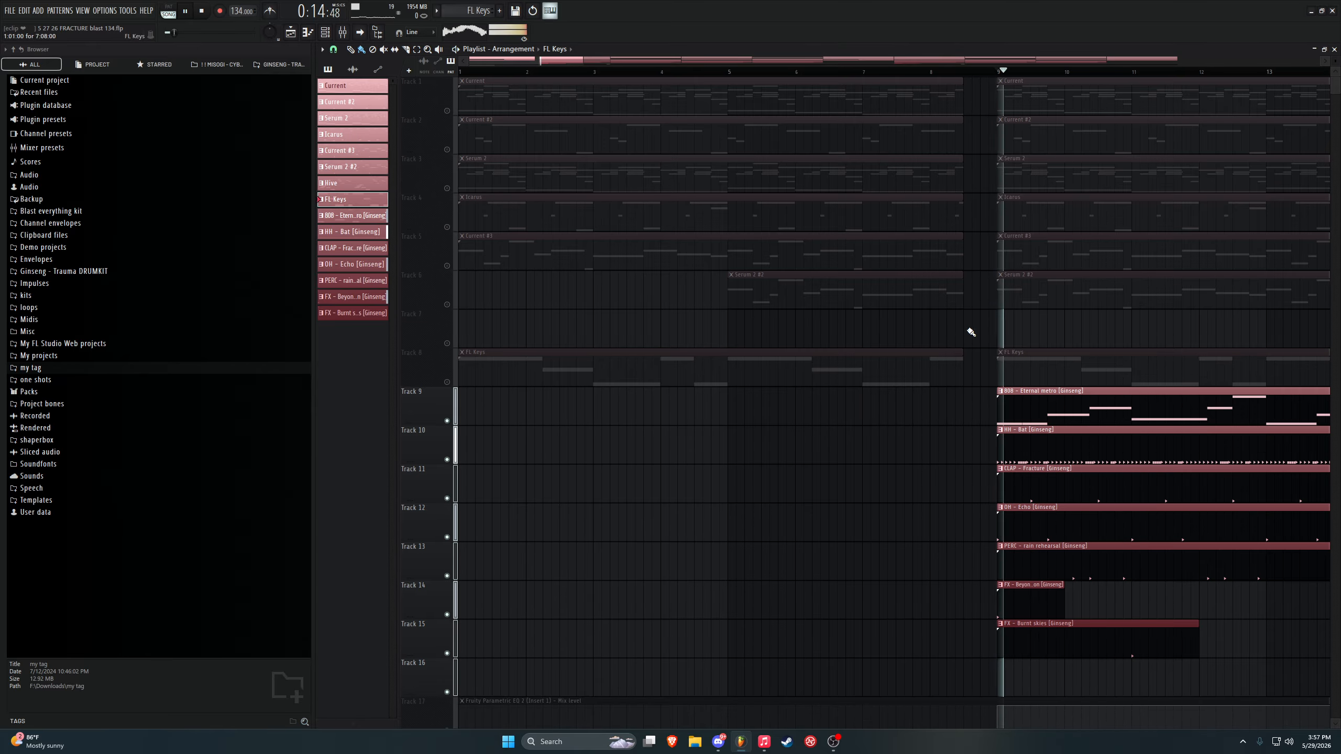
drag(575, 60, 593, 81)
scroll(608, 124, right, 5)
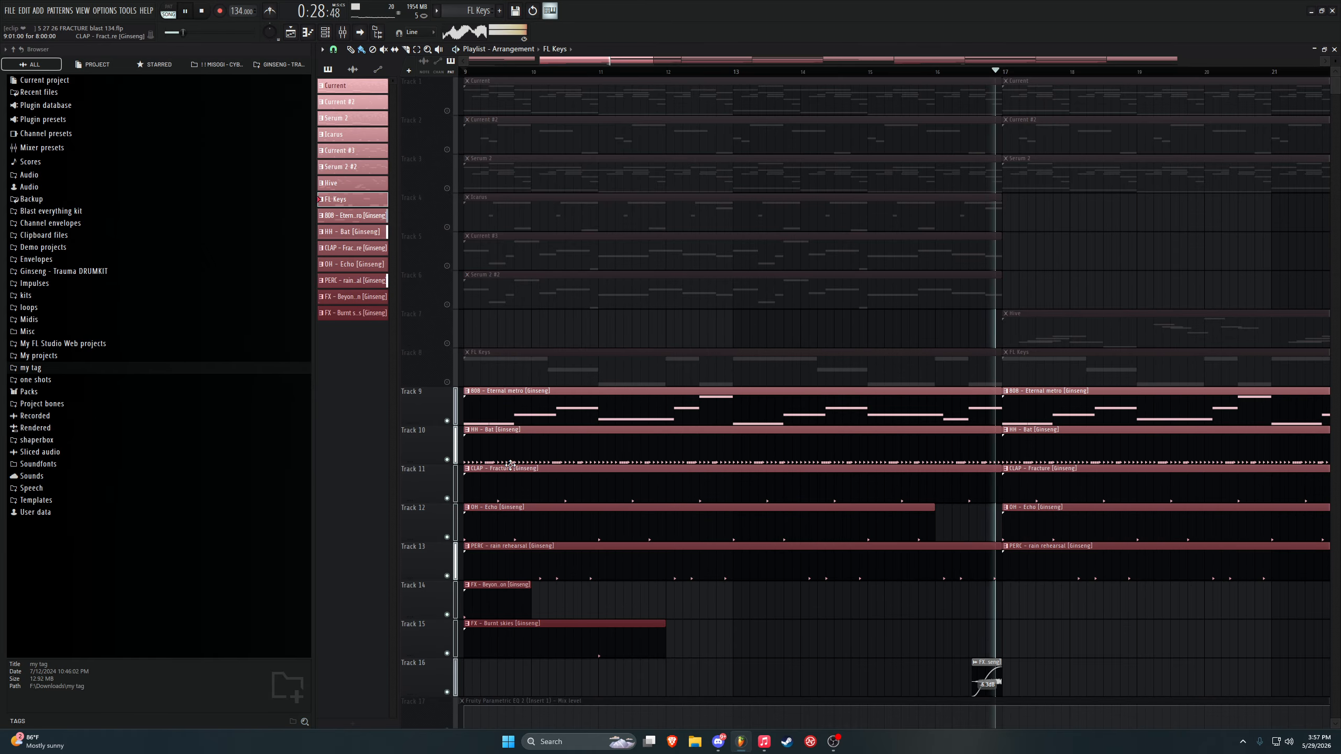
Step: Play the 808 - Eternal metro and HH - Bat patterns in the Piano roll, examining the hi-hat notes up close
key(space)
double_click(471, 411)
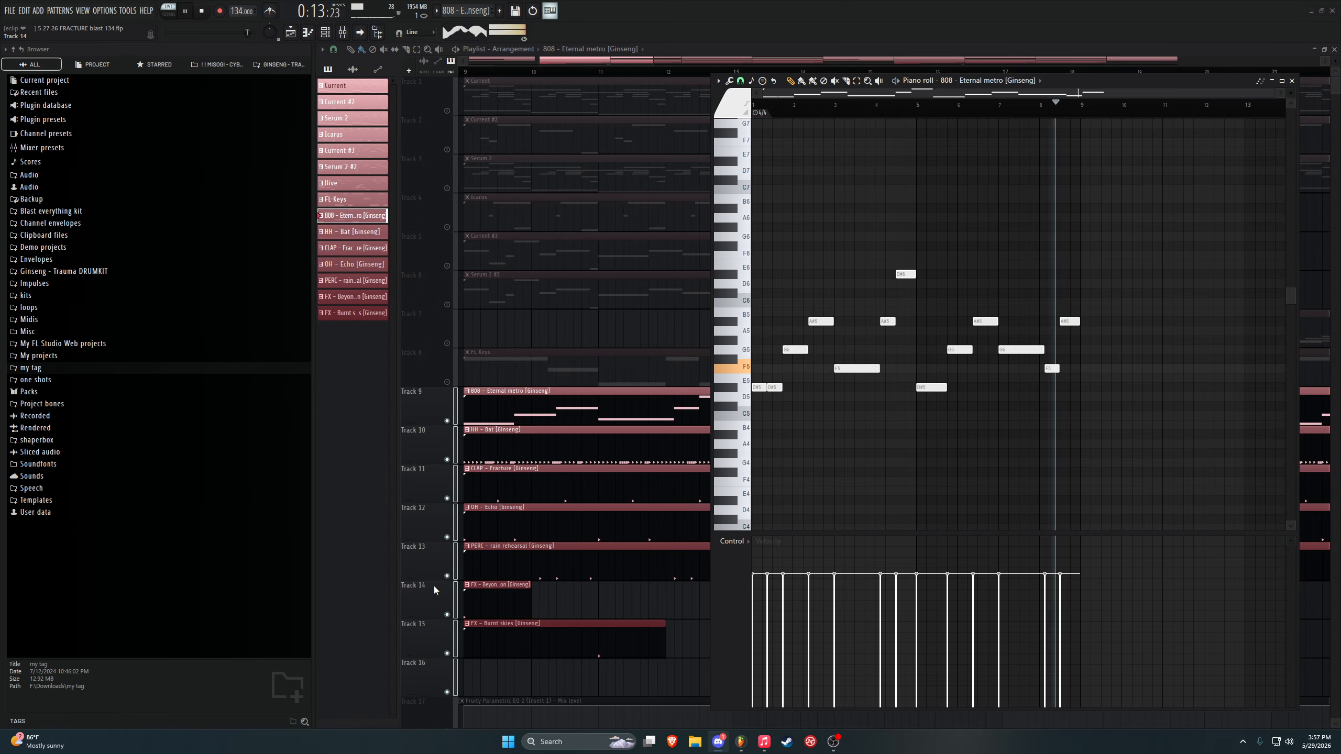
double_click(624, 452)
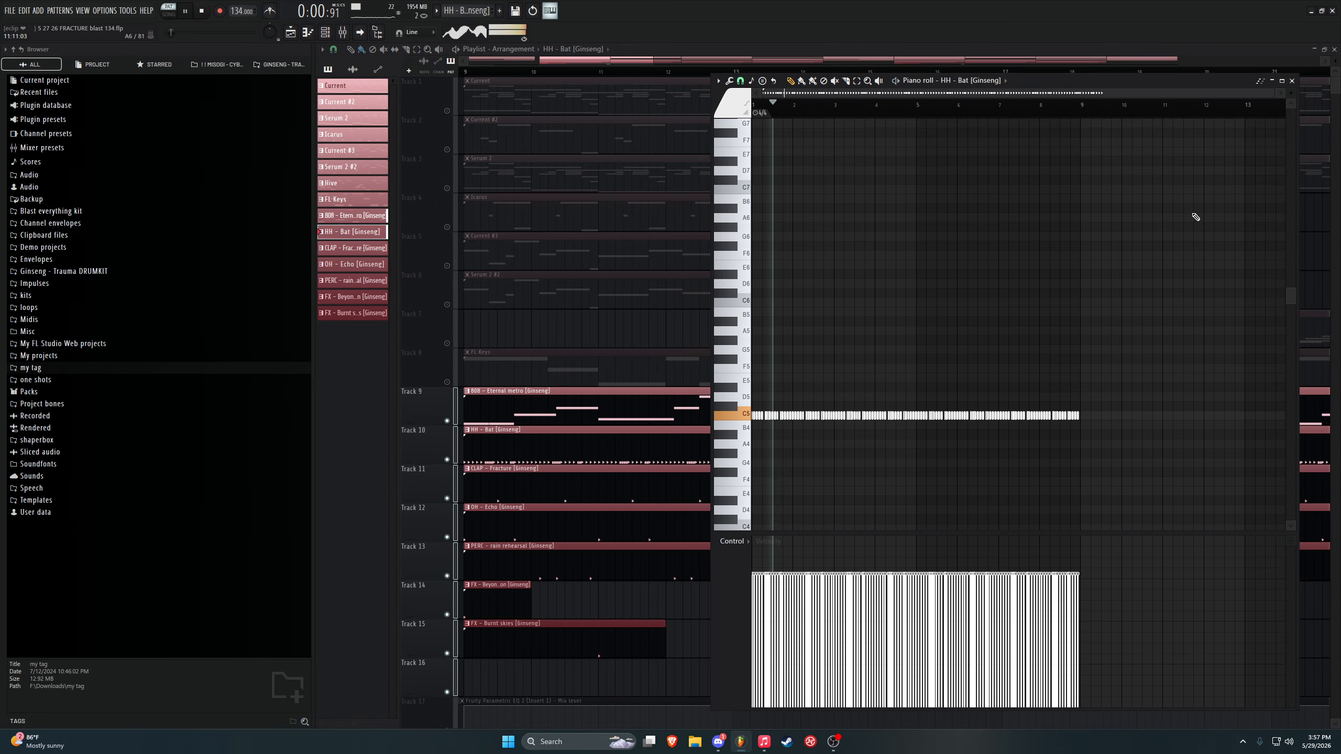
drag(1272, 92, 1036, 132)
click(202, 12)
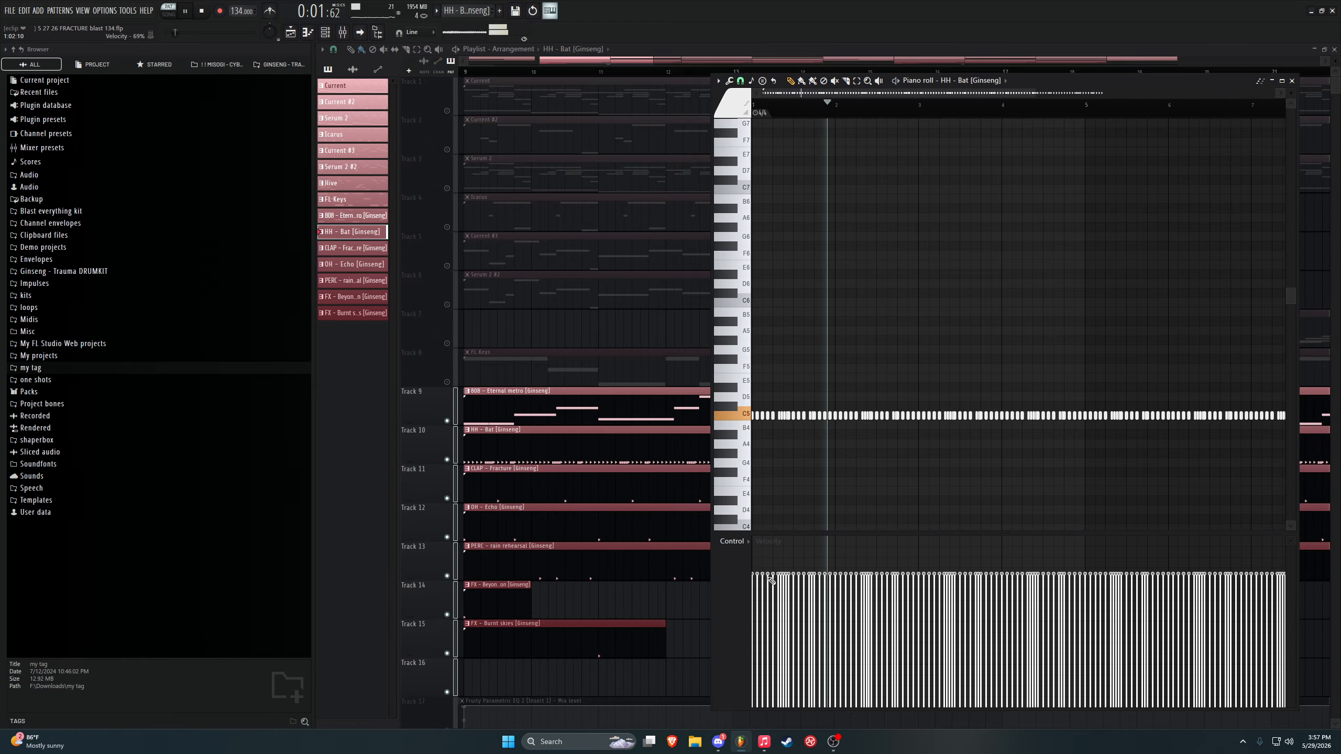
mouse_move(1036, 92)
mouse_down()
mouse_move(896, 99)
mouse_move(1099, 126)
mouse_move(1153, 150)
mouse_up()
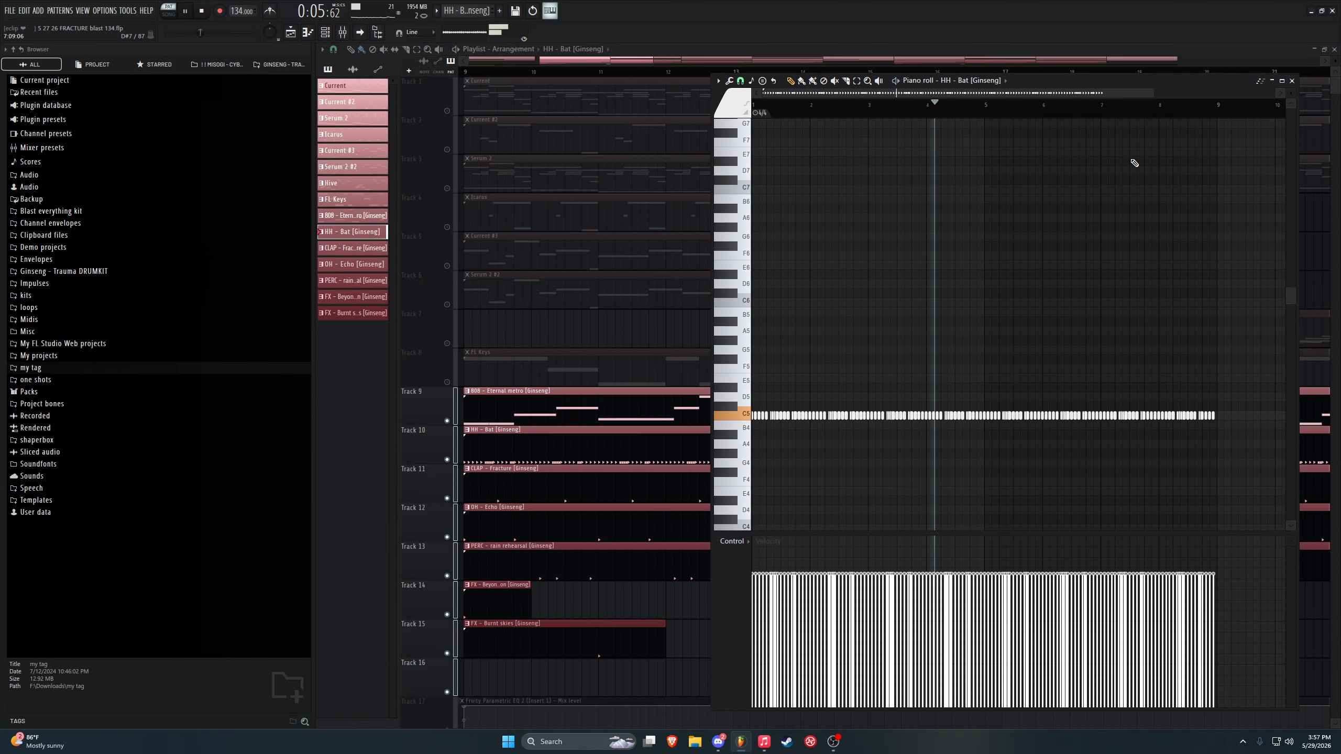
Step: Open the CLAP - Fracture pattern from its Track 11 clip and play its notes in the Piano roll
double_click(512, 491)
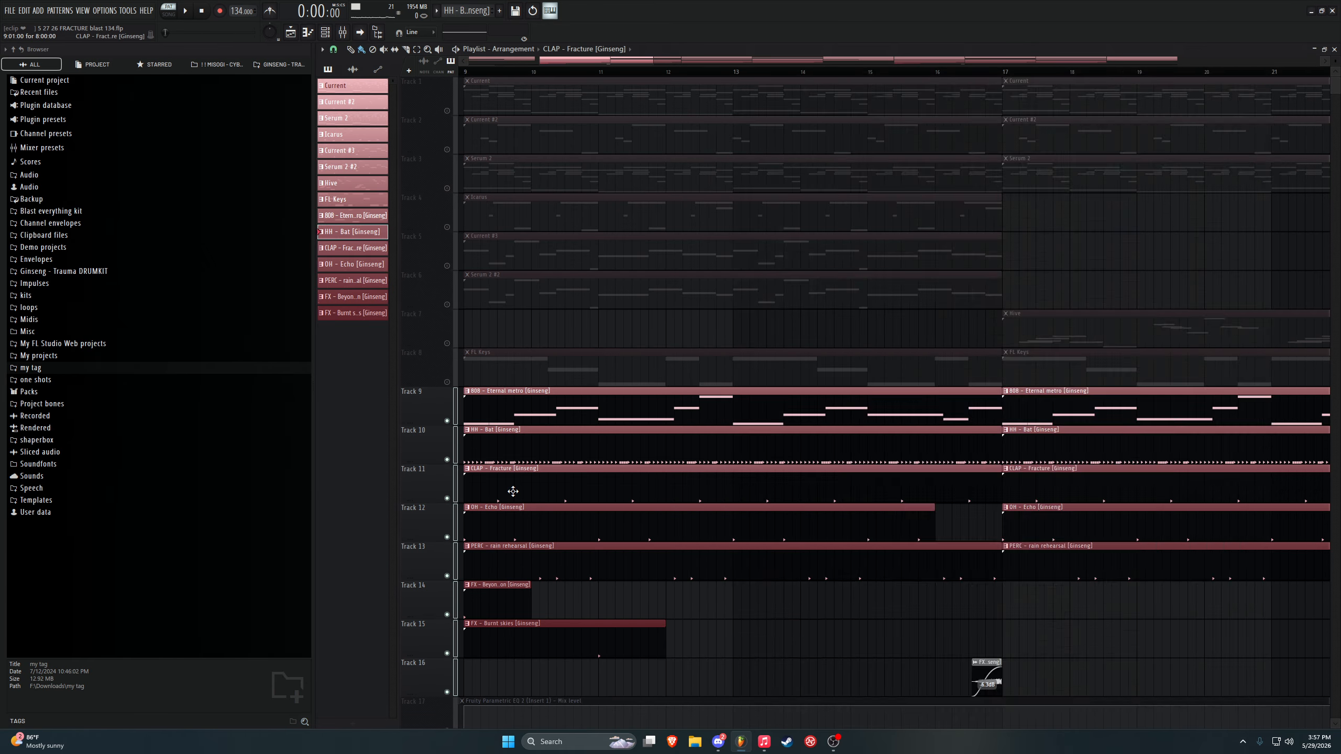
key(space)
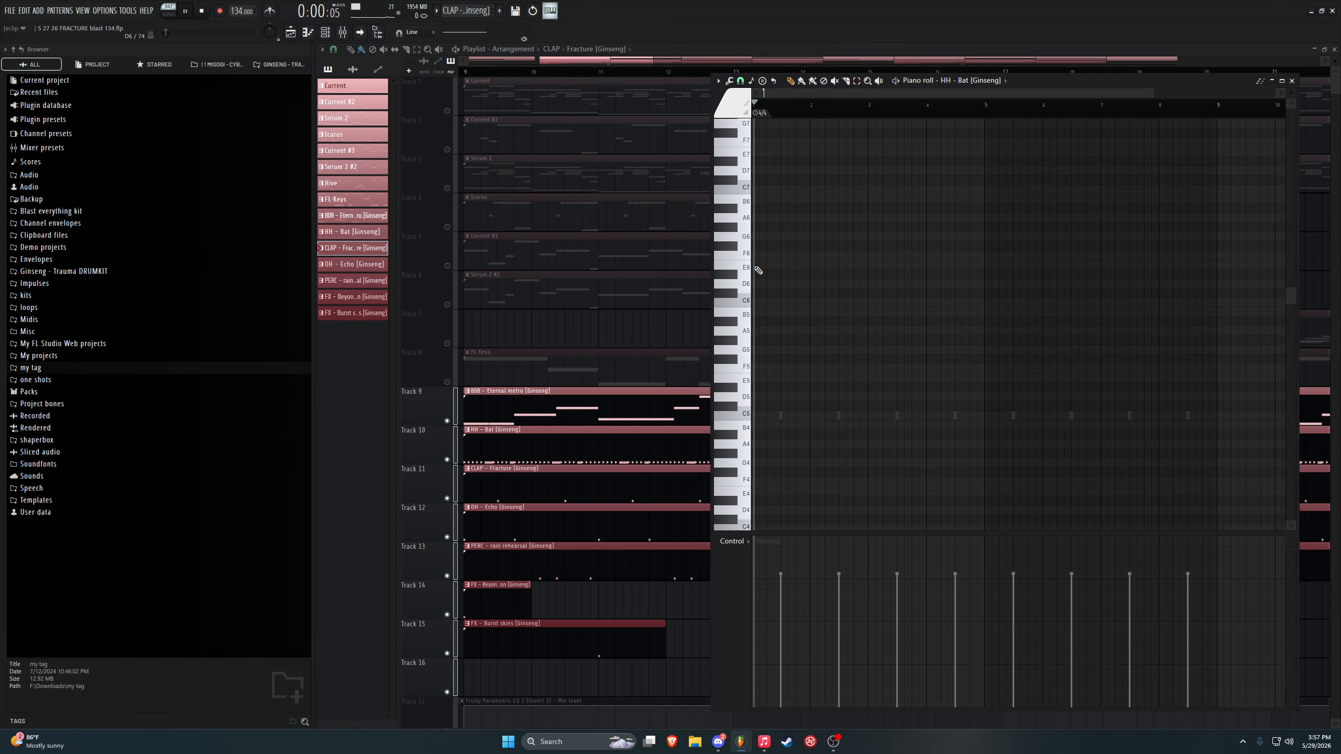
right_click(779, 418)
right_click(780, 418)
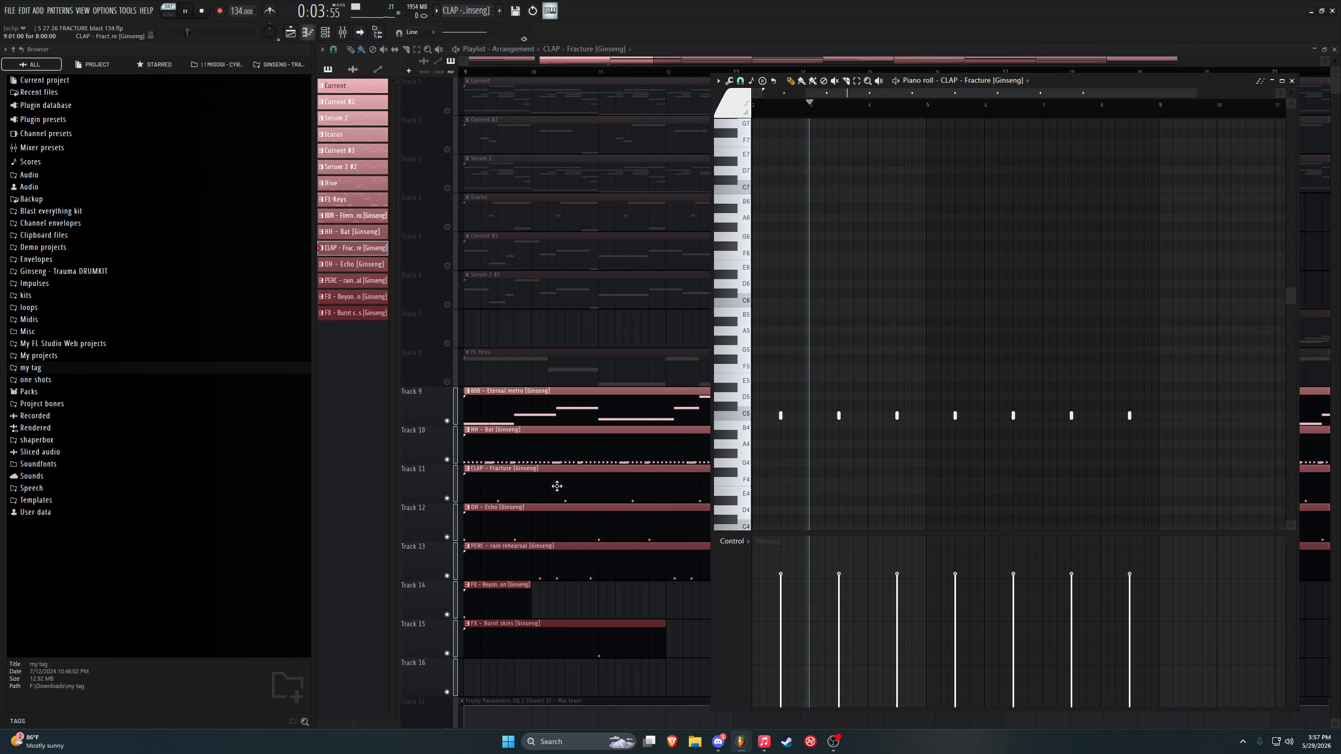
Step: Show and play the OH - Echo and PERC - rain rehearsal patterns in the Piano roll
click(561, 506)
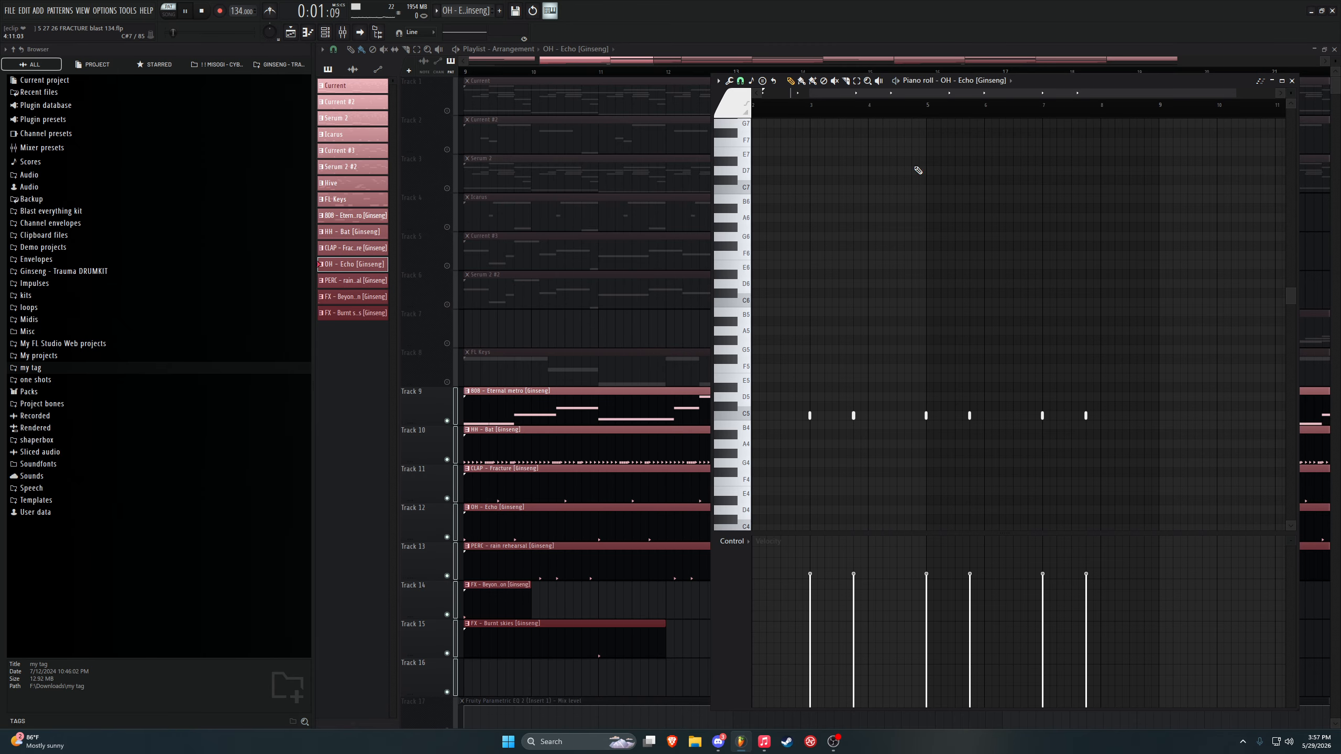
click(502, 569)
key(space)
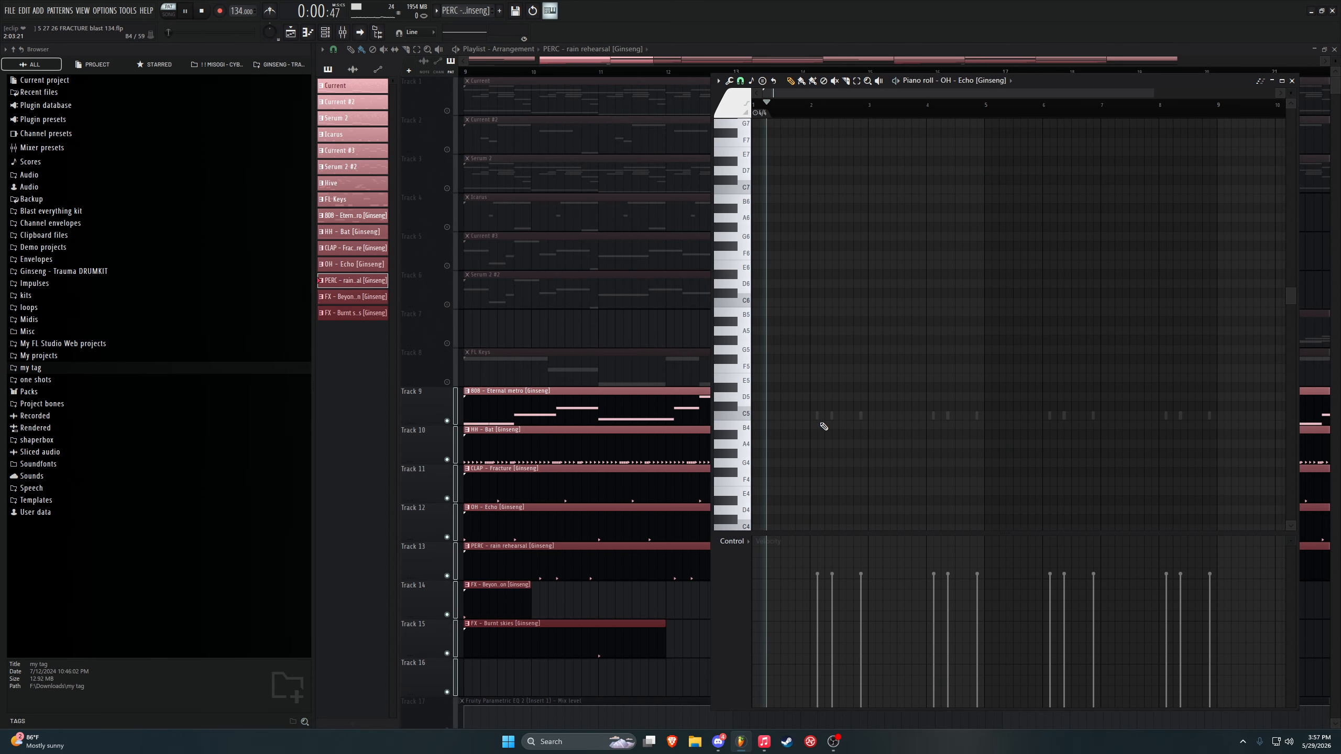
double_click(817, 417)
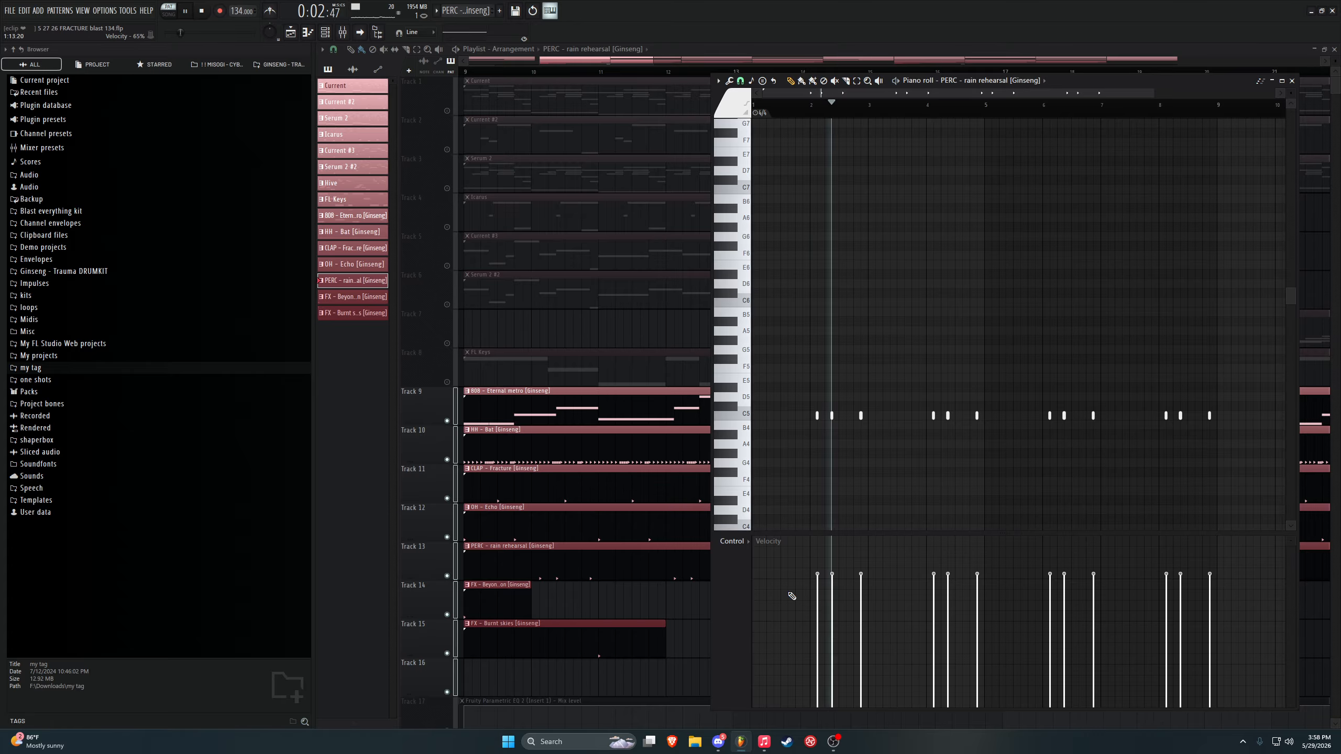
Step: Play the FX - Beyond Emotion and FX - Burnt skies patterns in the Piano roll
click(353, 296)
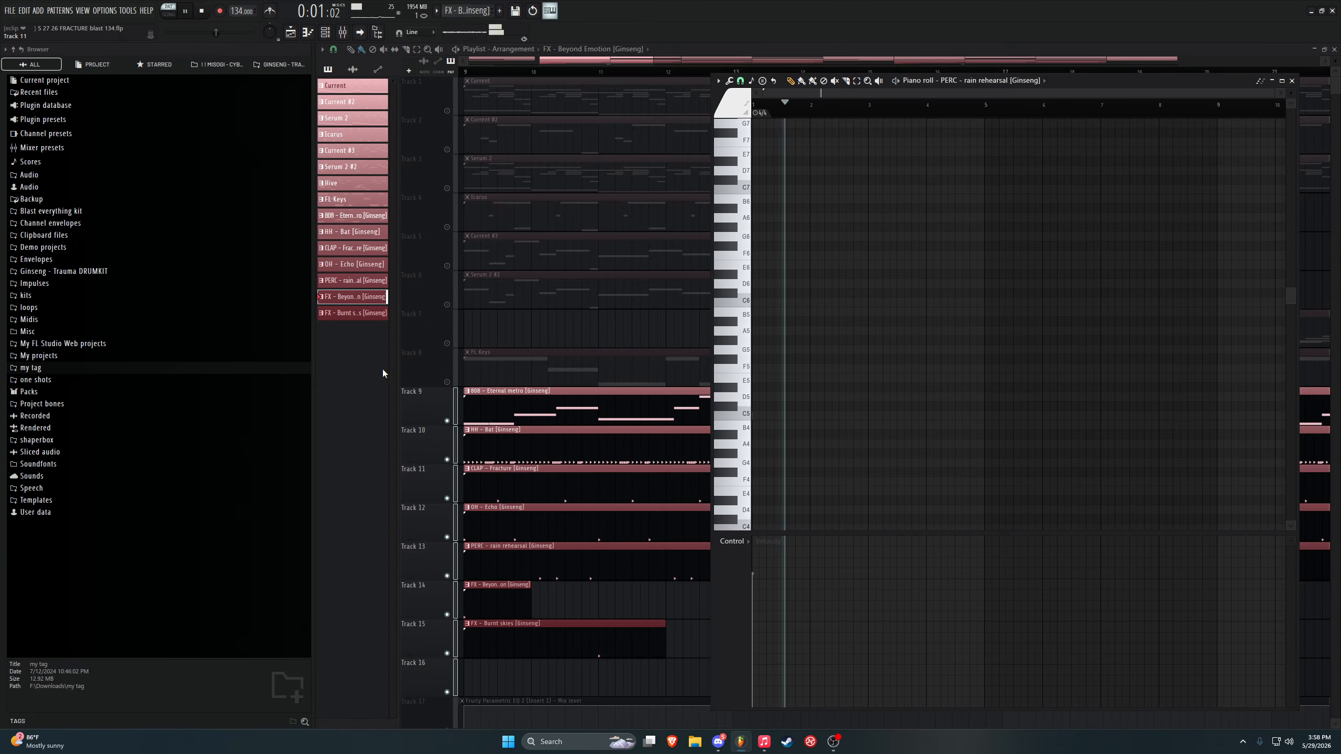
drag(1287, 300, 1252, 290)
key(space)
click(365, 313)
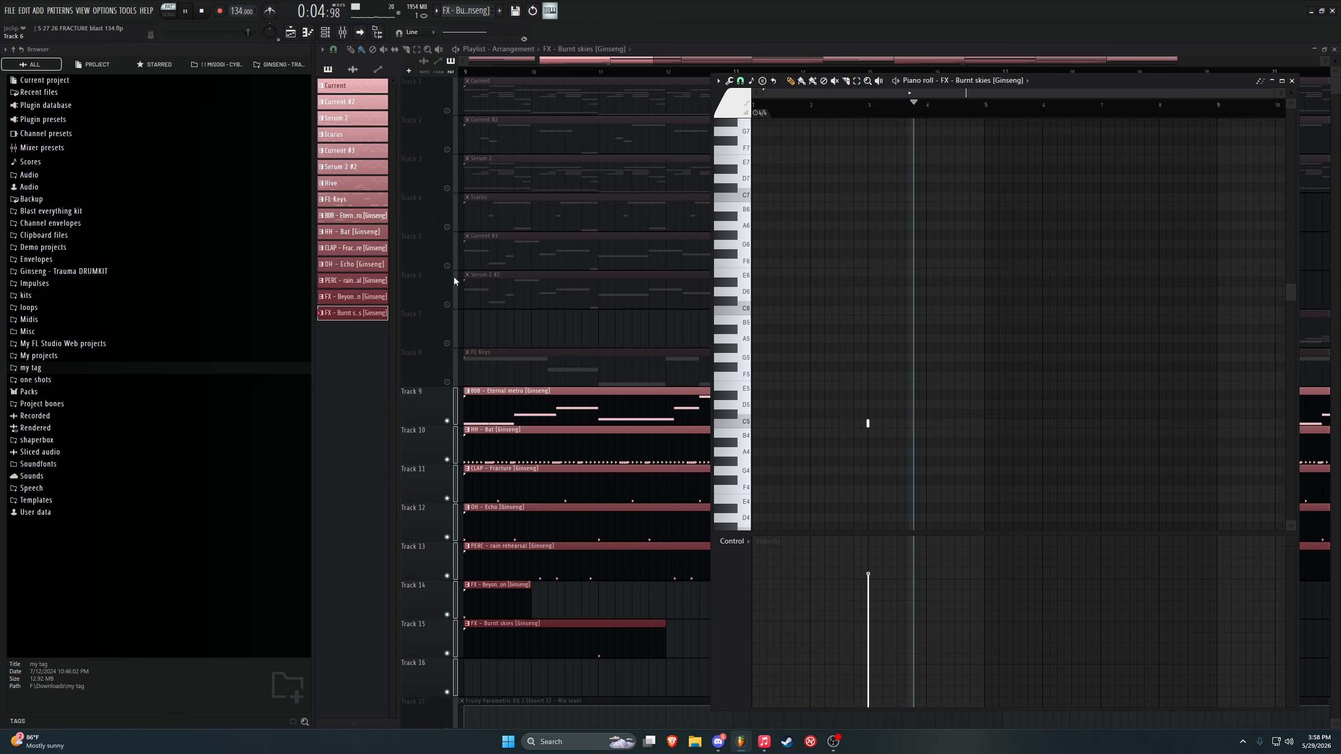
Step: Stop the pattern, return to the Playlist and play the soloed drum tracks from bar 9
key(space)
click(414, 262)
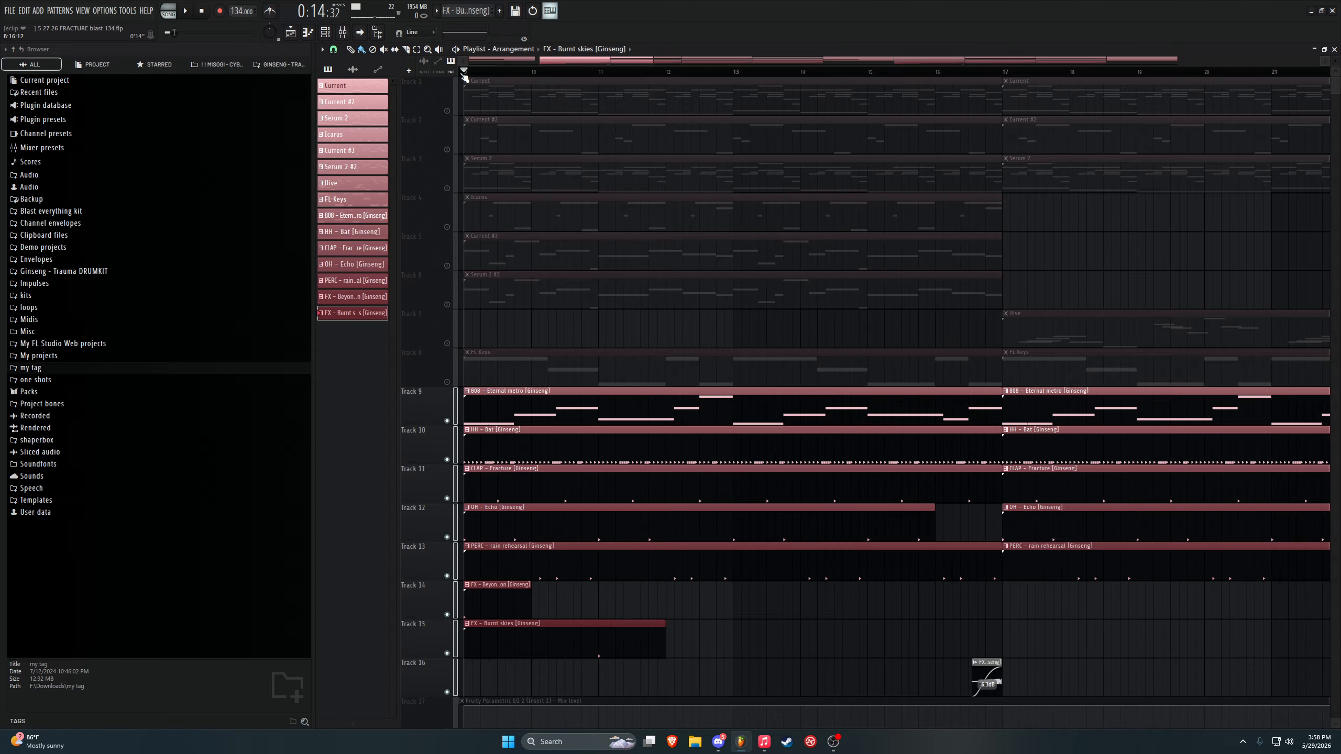
key(space)
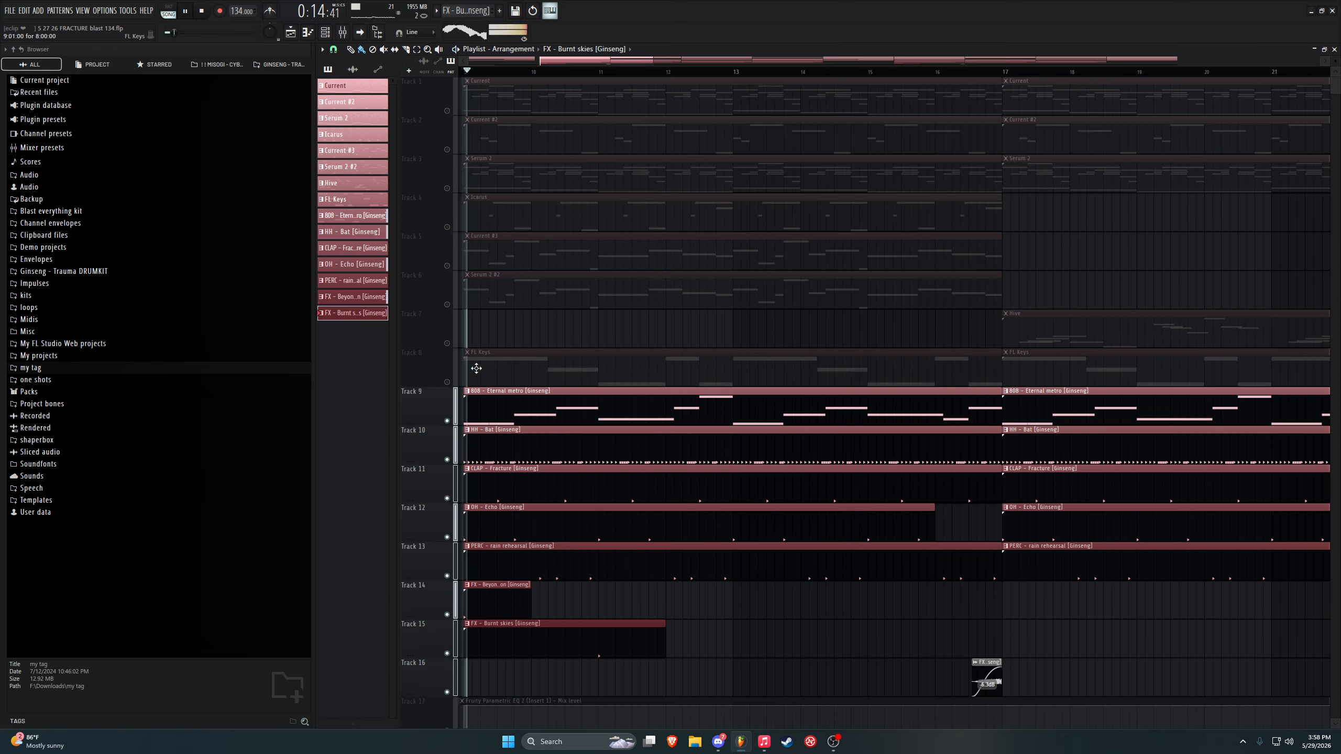
Step: Toggle the solo on Track 9 until all Playlist tracks are active, and play the arrangement from the start
right_click(448, 421)
right_click(448, 422)
key(super)
click(350, 408)
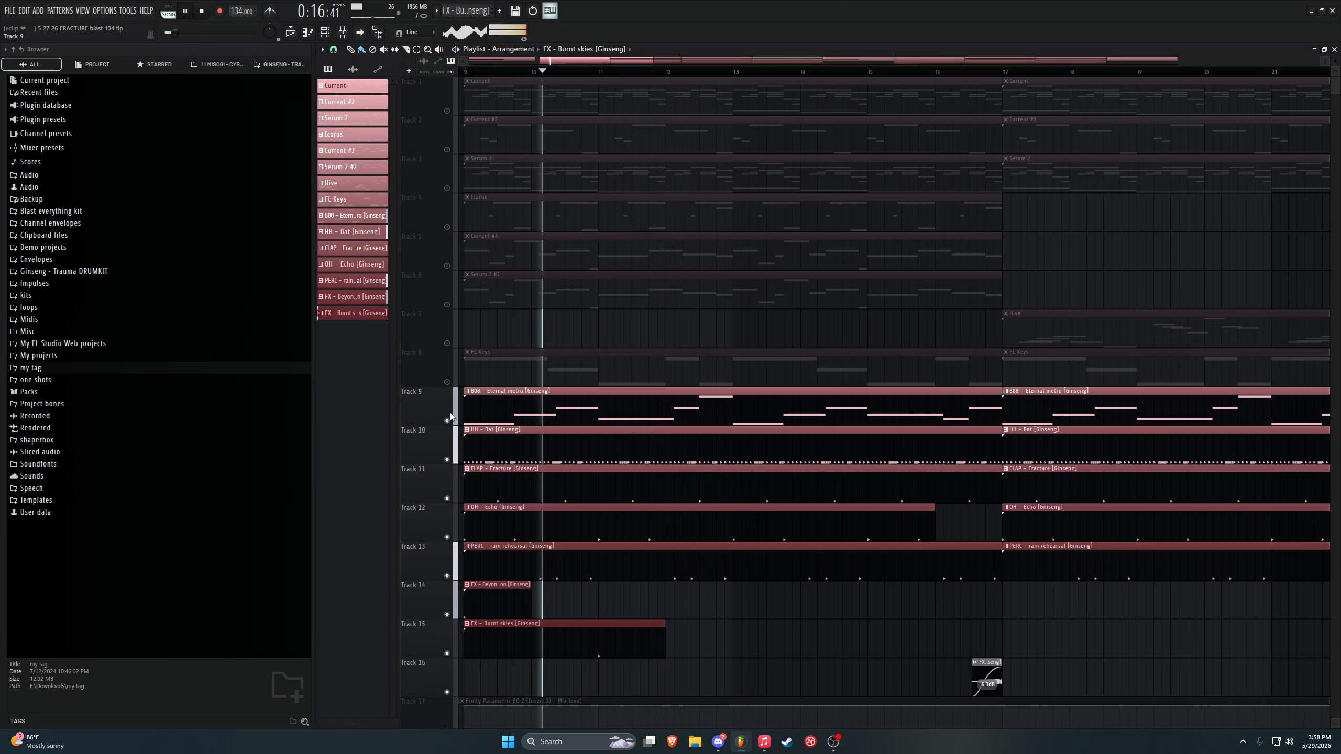
right_click(448, 422)
right_click(448, 421)
key(space)
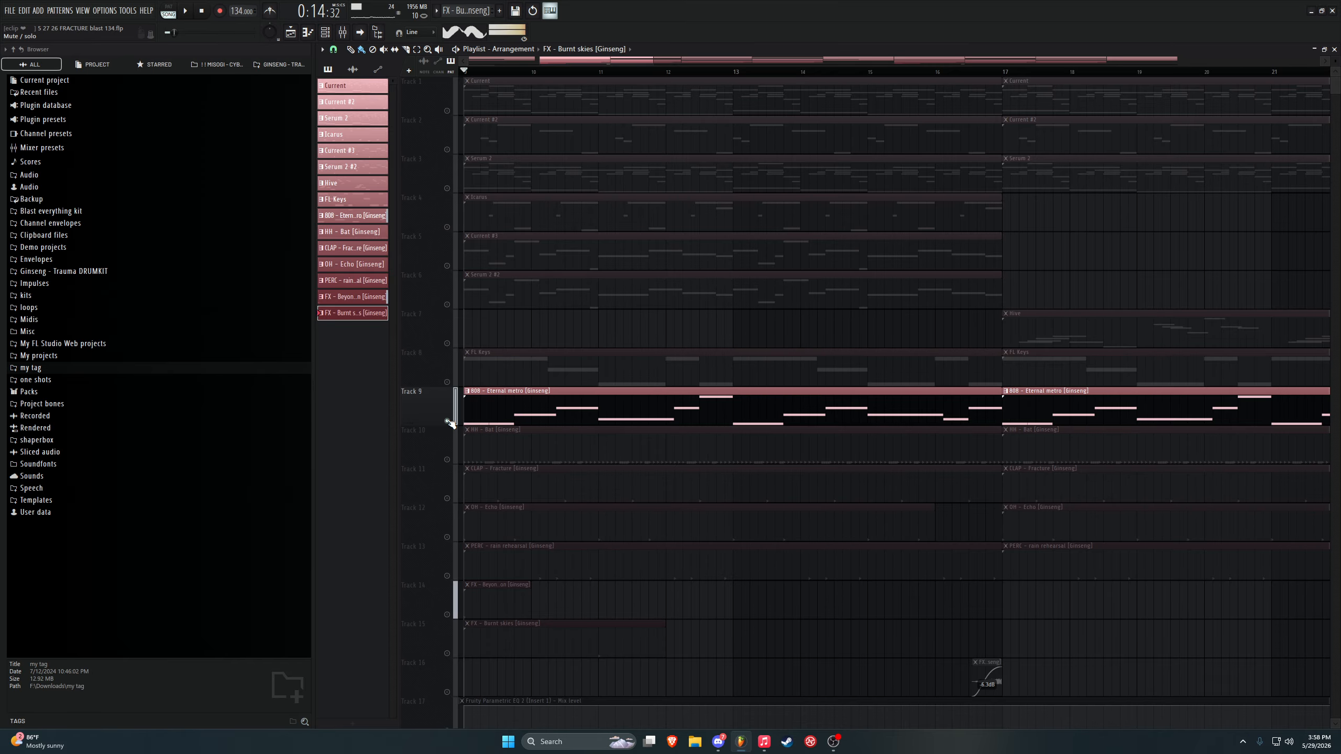
right_click(448, 421)
drag(175, 33, 109, 96)
key(space)
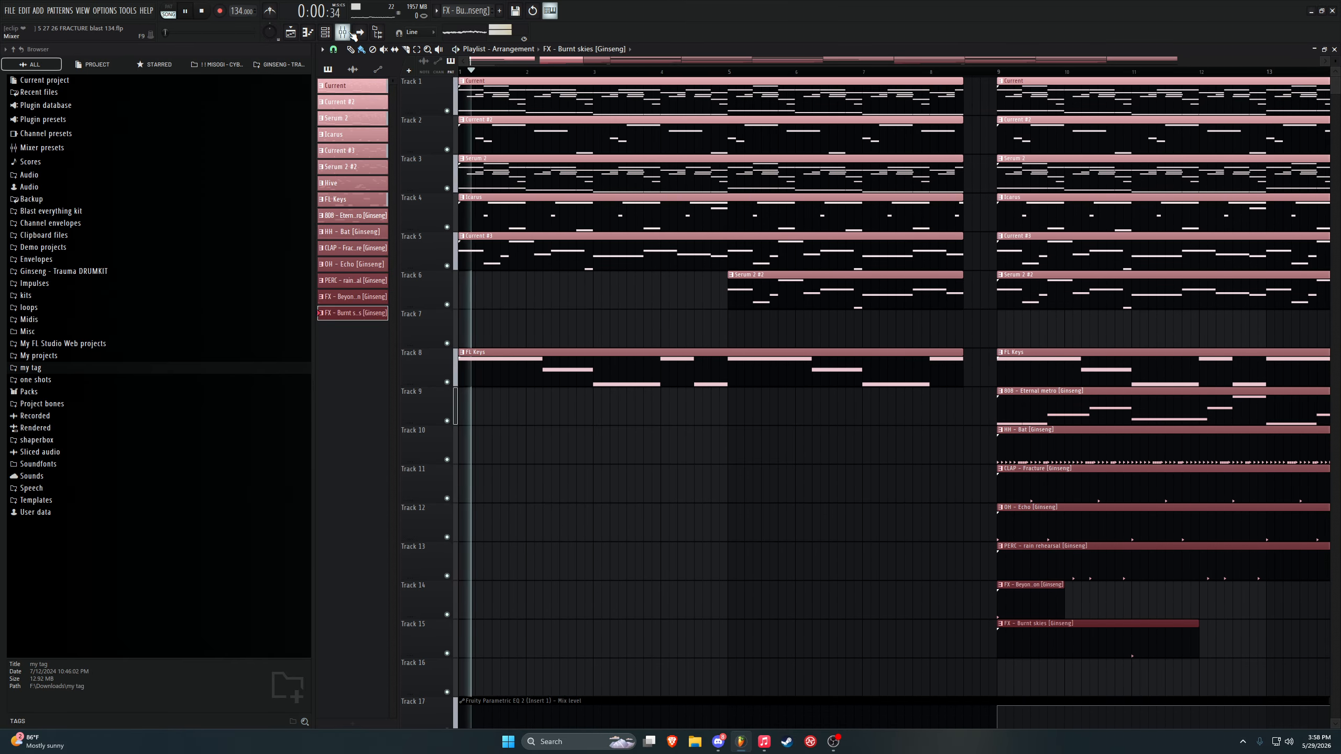
Step: Inspect the Fruity Soft Clipper on the Master track and the Fruity Parametric EQ 2 on Insert 1 in the mixer
click(352, 34)
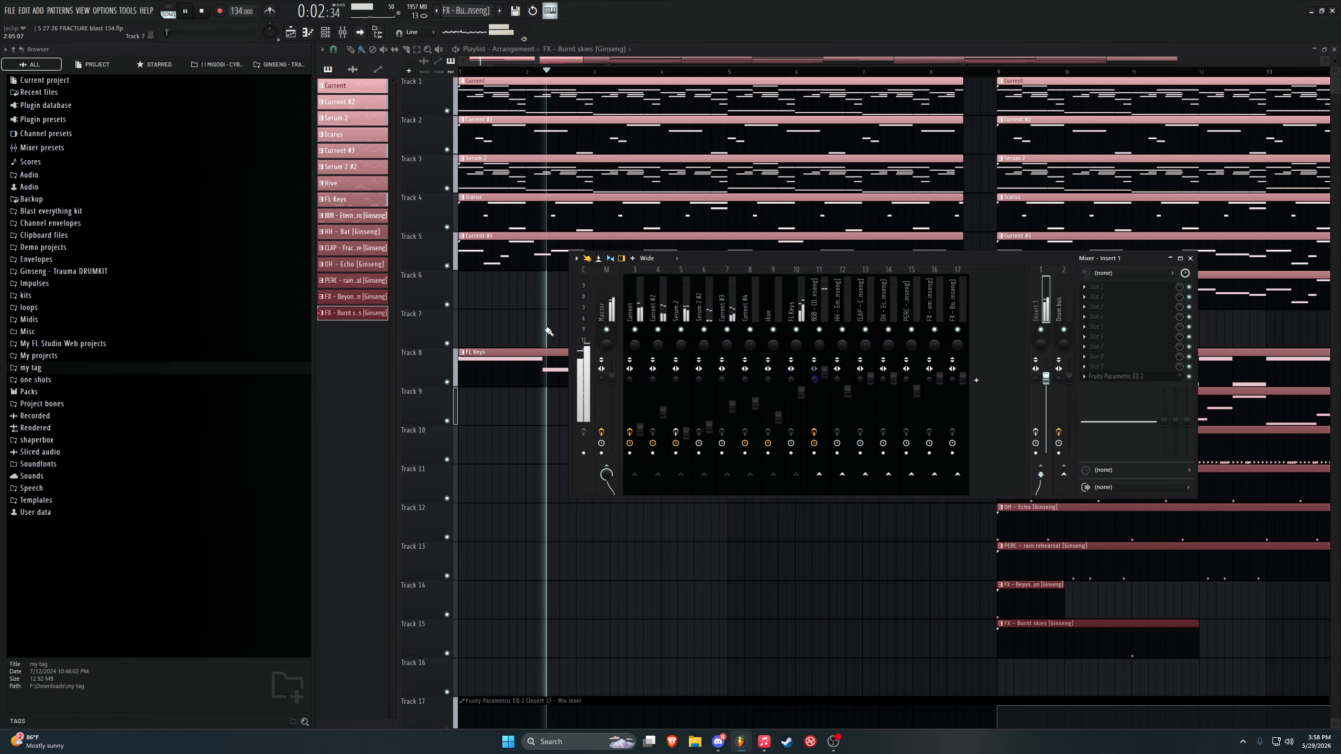
click(607, 313)
click(1119, 377)
click(1119, 377)
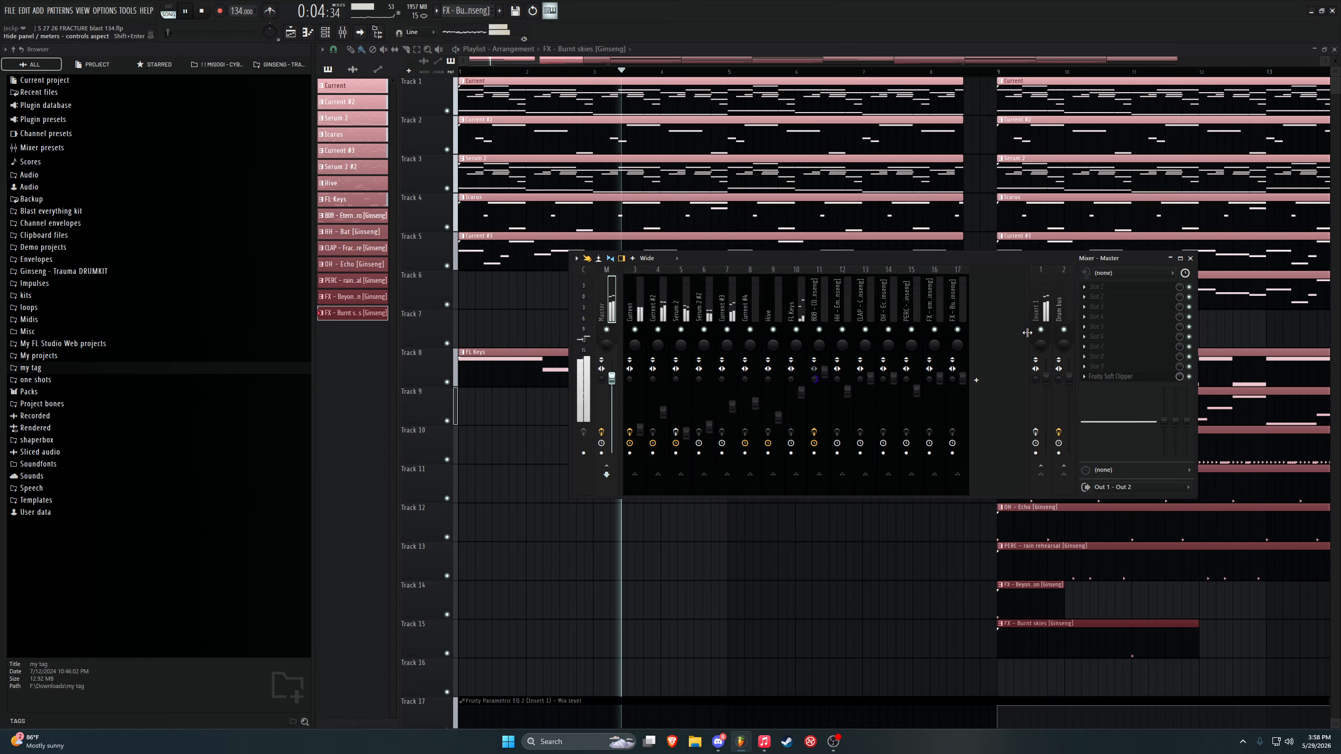
click(1027, 332)
click(1116, 378)
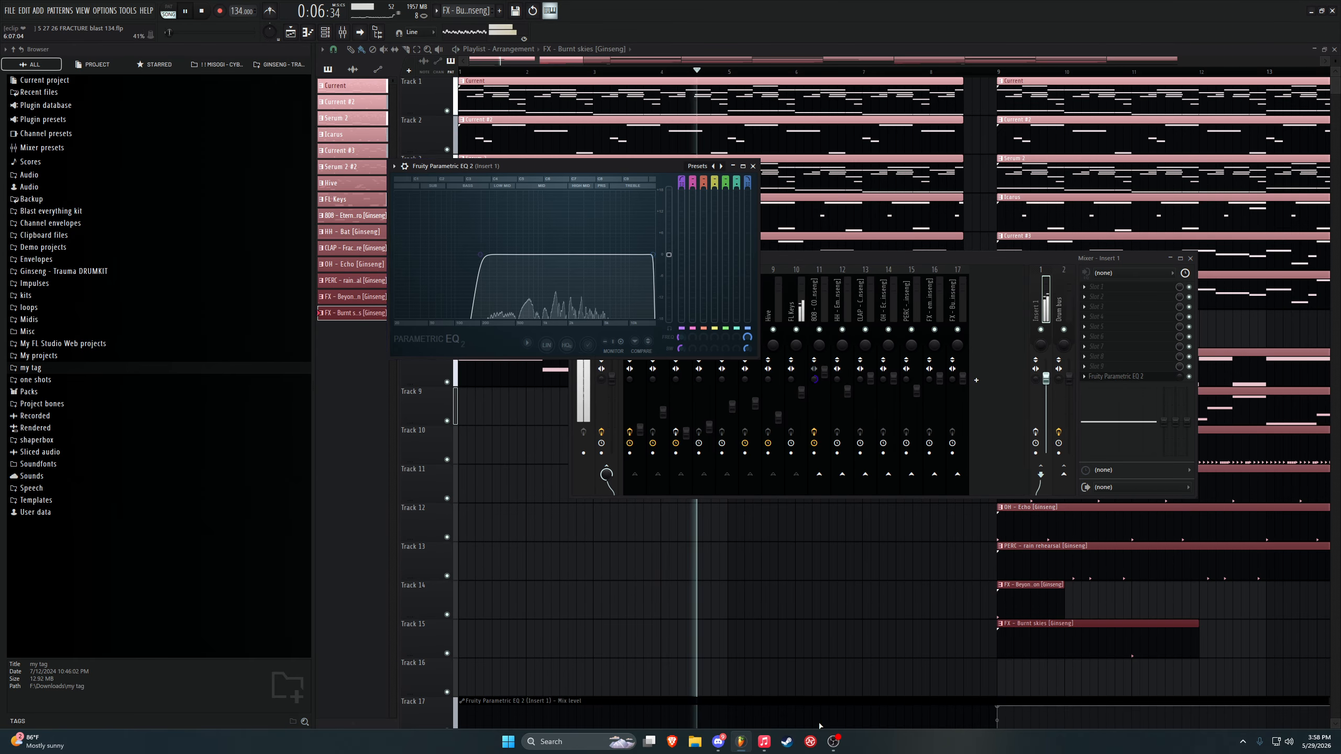
Step: Inspect the Fruity Stereo Shaper on the Drum bus, and check the individual drum and FX mixer tracks for effects
click(805, 310)
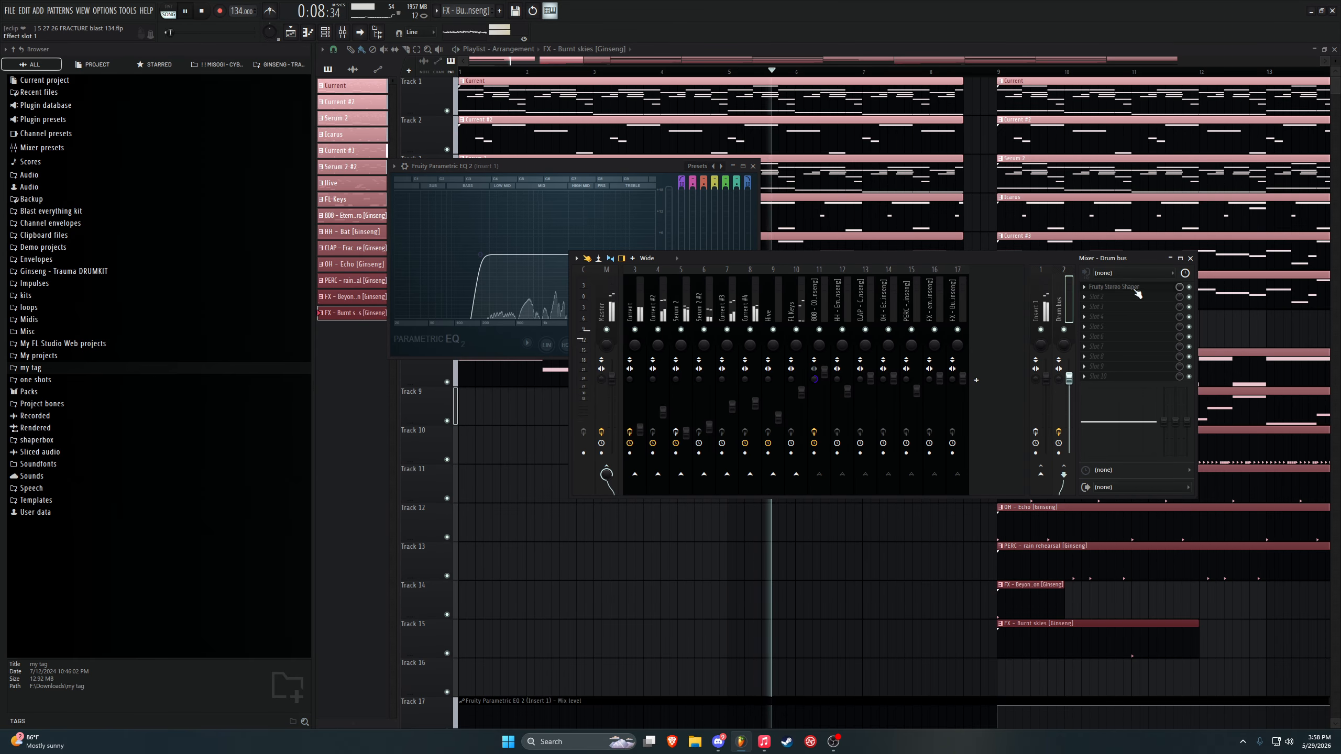
click(1135, 290)
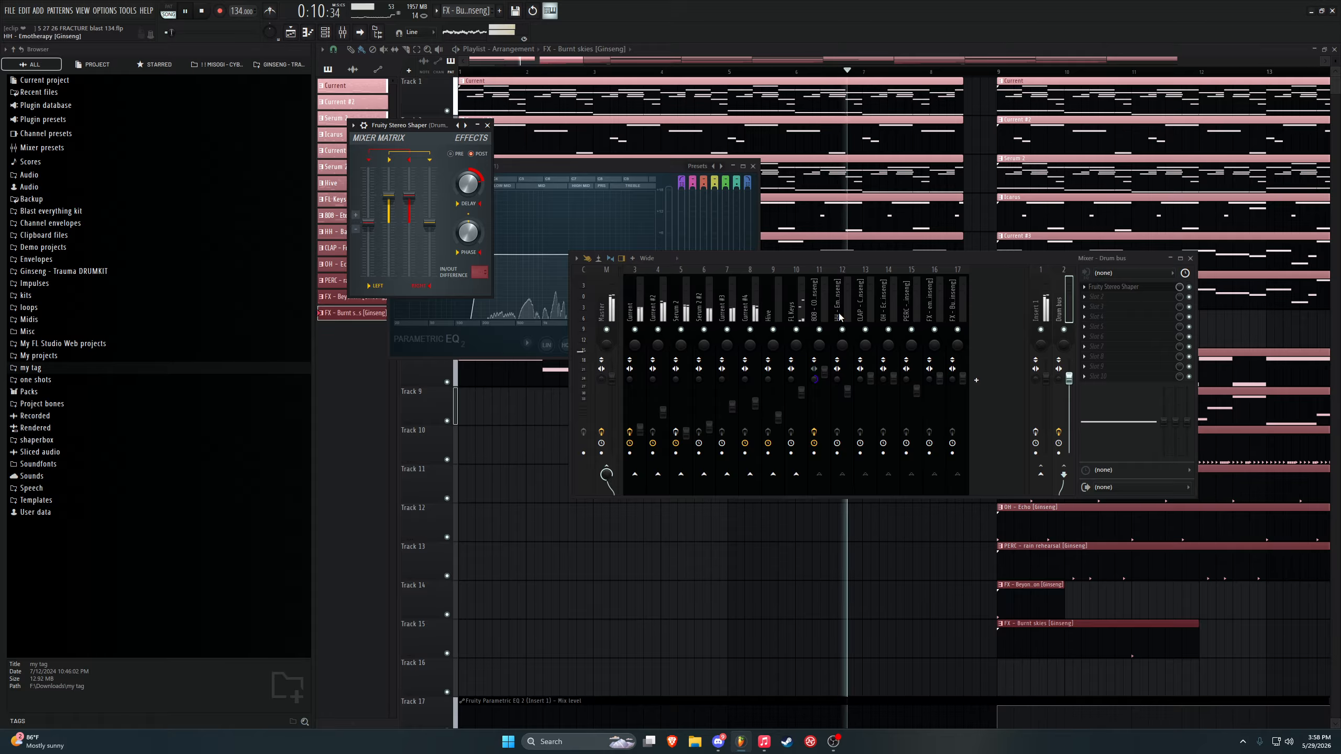
click(888, 312)
click(935, 317)
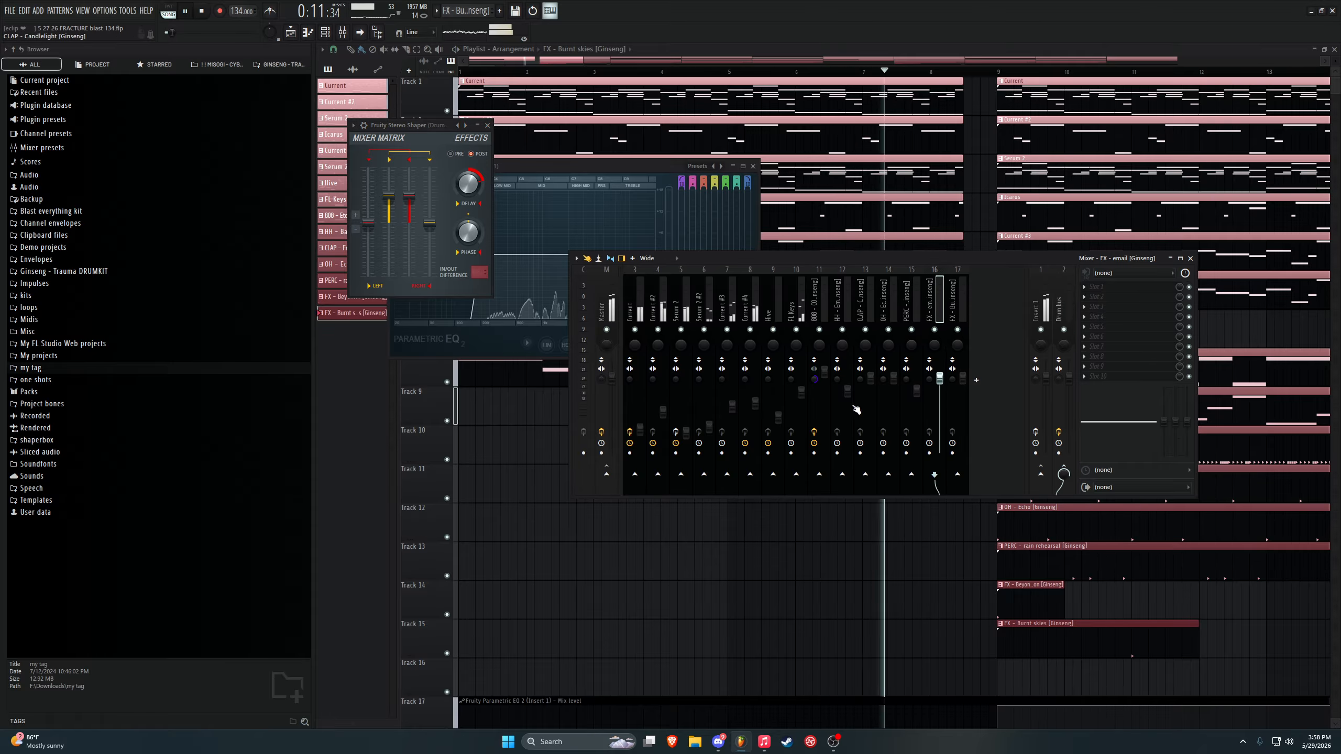
Step: Inspect the 808 mixer track's Fruity Parametric EQ 2 and Fruity Soft Clipper, and return to the whole arrangement in the Playlist
click(824, 306)
click(1100, 369)
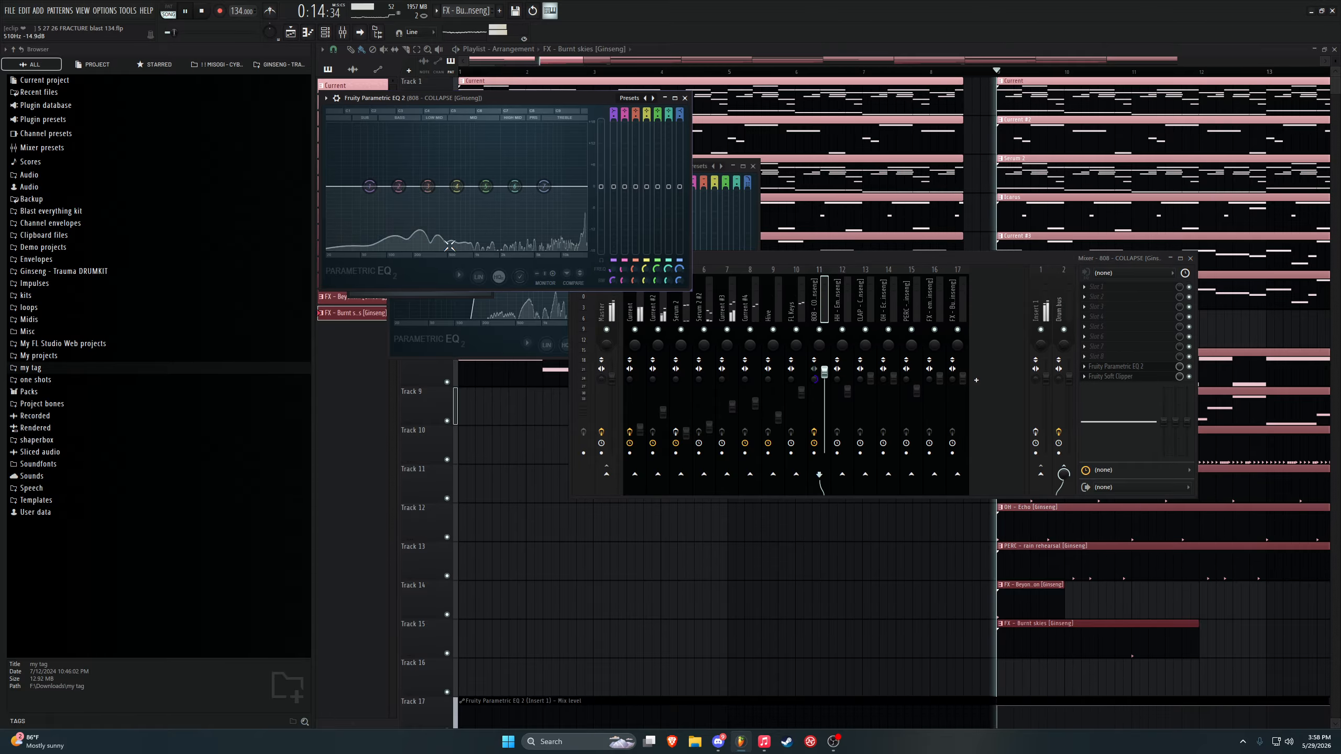
click(1109, 376)
click(1109, 377)
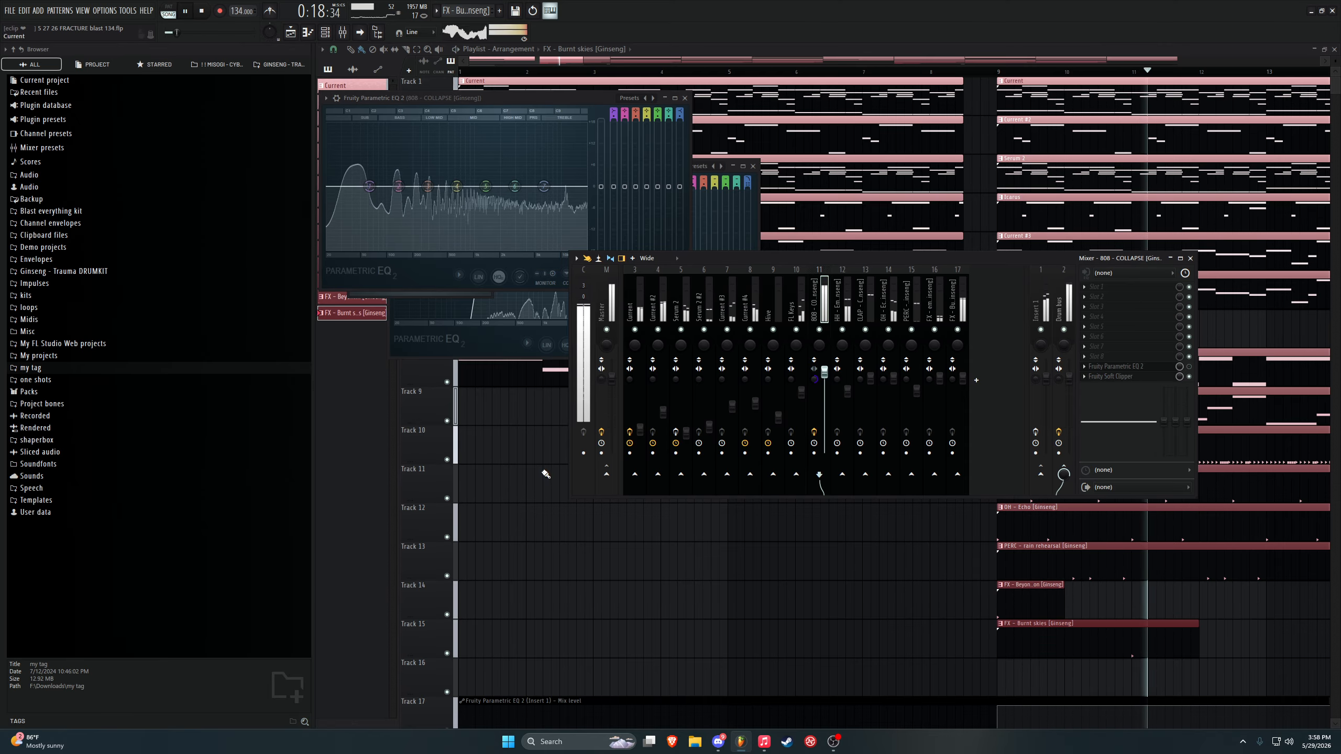
click(374, 444)
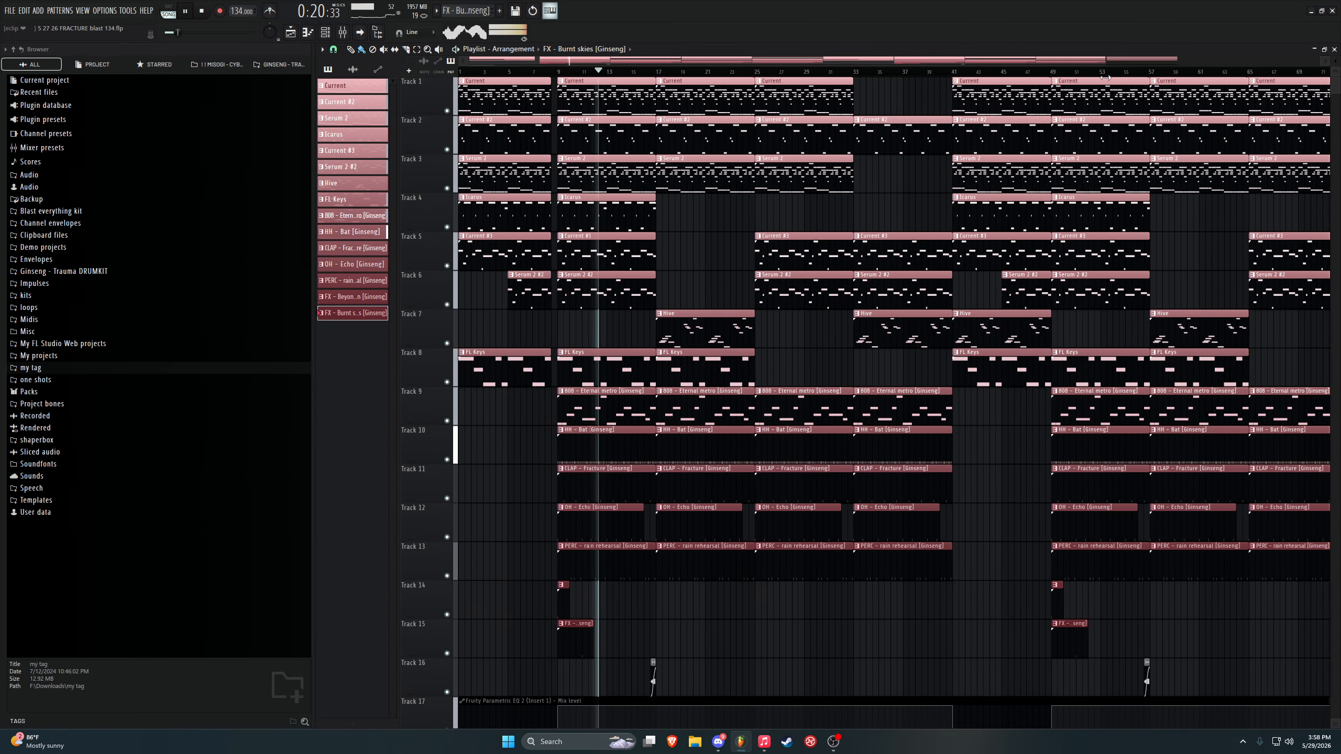